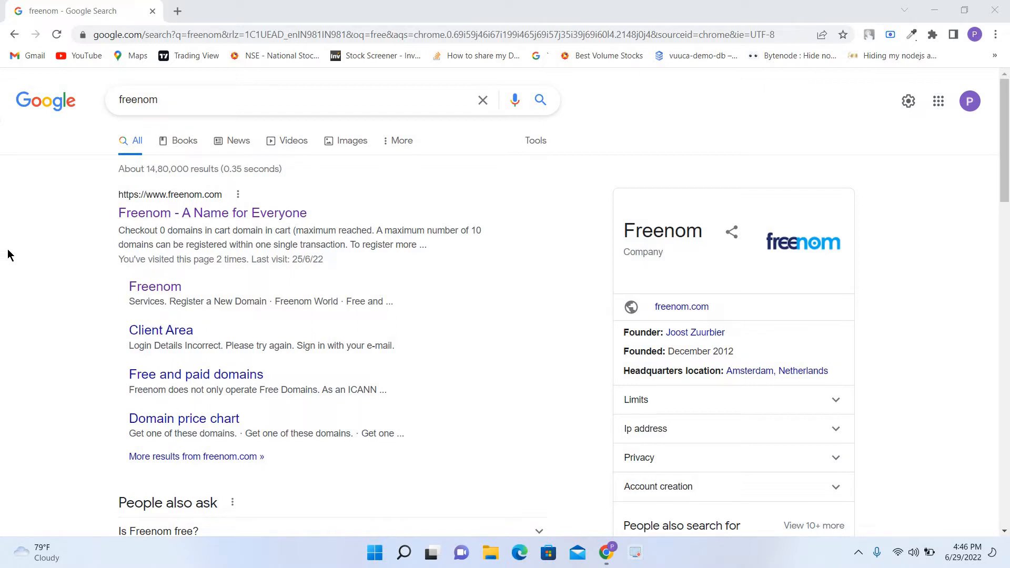
Open the Freenom website from the search results and go to the account's client area
{"action": "left_click_drag", "start_coordinate": [198, 100], "coordinate": [96, 102]}
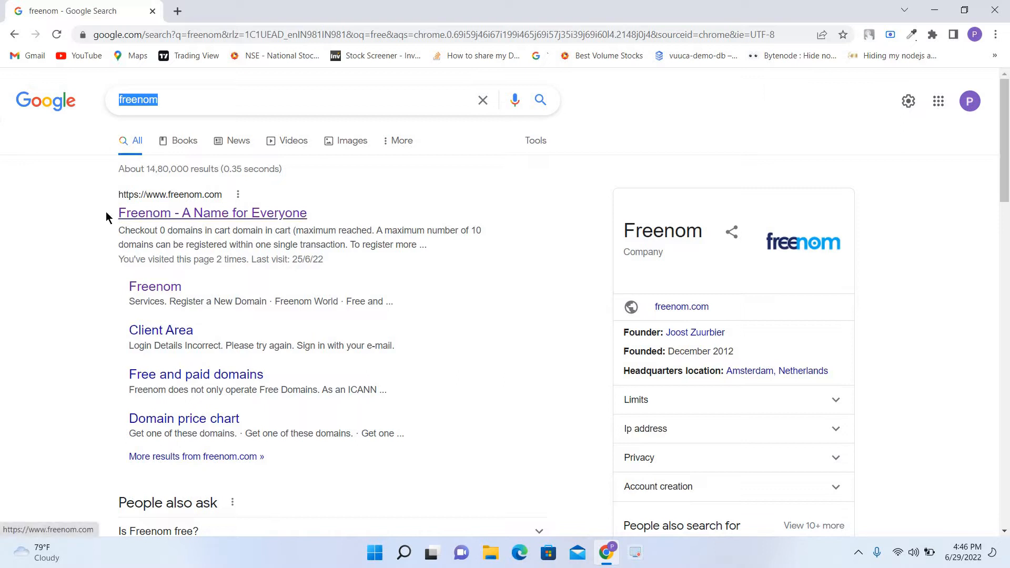
{"action": "left_click", "coordinate": [188, 217]}
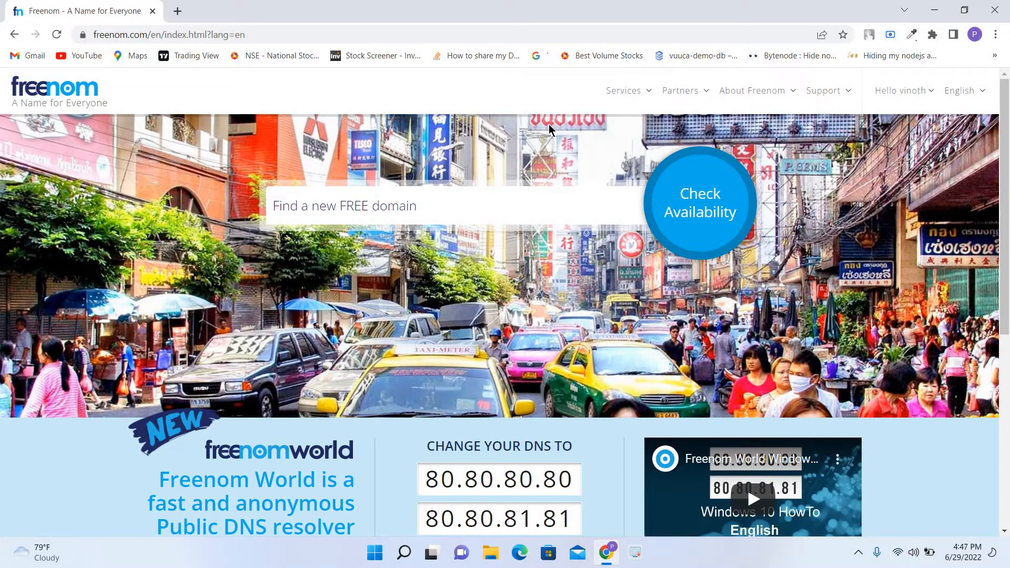
{"action": "left_click", "coordinate": [910, 95]}
{"action": "left_click", "coordinate": [825, 335]}
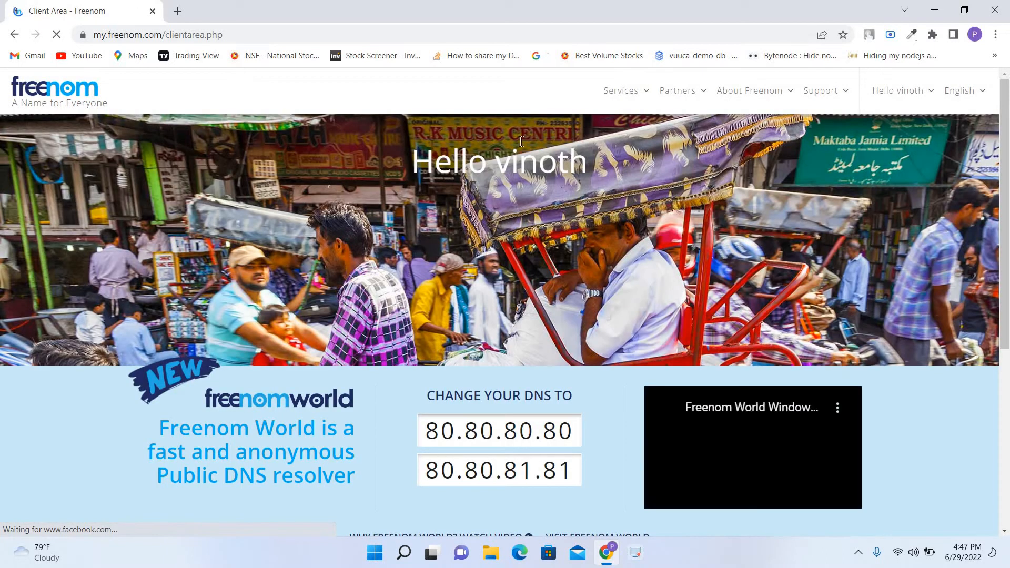
Open the new domain registration page and check the availability of the name perfectangle
{"action": "mouse_move", "coordinate": [635, 95]}
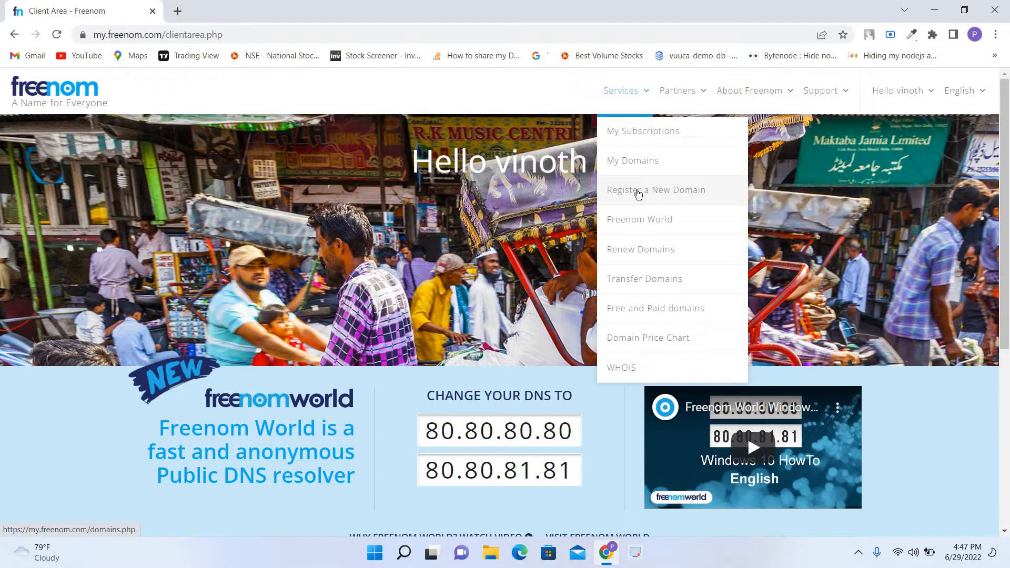
{"action": "left_click", "coordinate": [637, 194]}
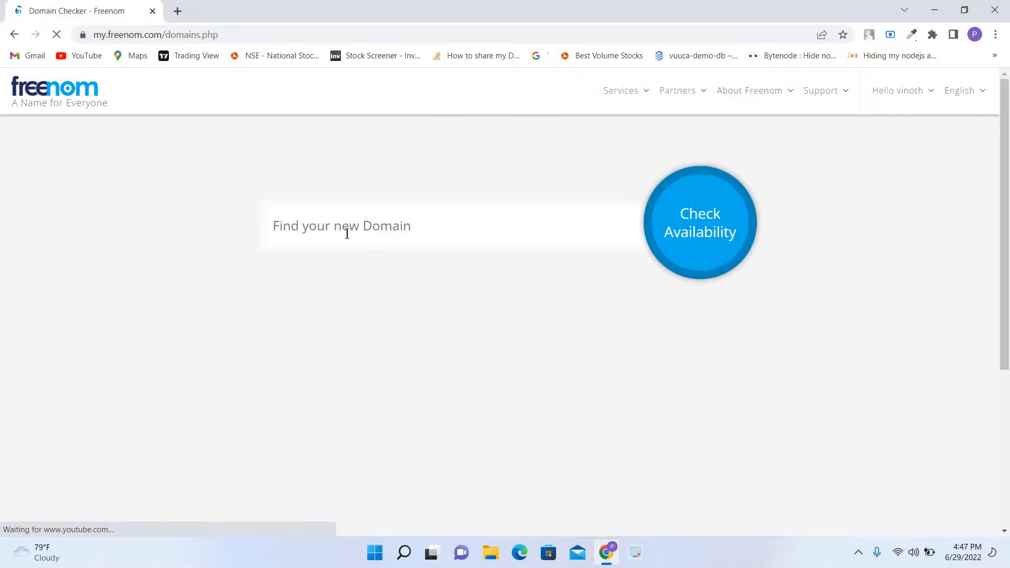
{"action": "left_click", "coordinate": [347, 234]}
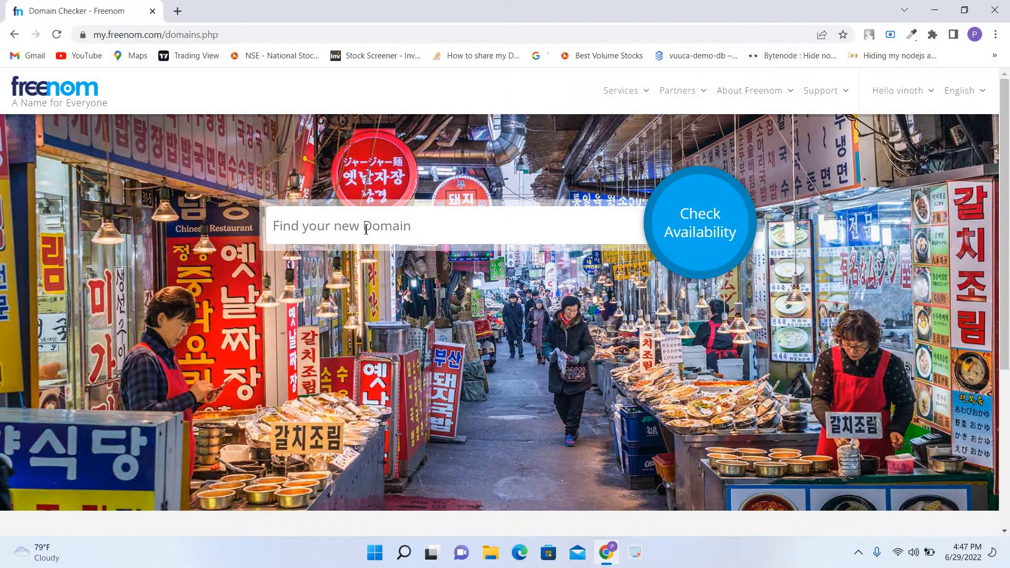
{"action": "type", "text": "perfectang"}
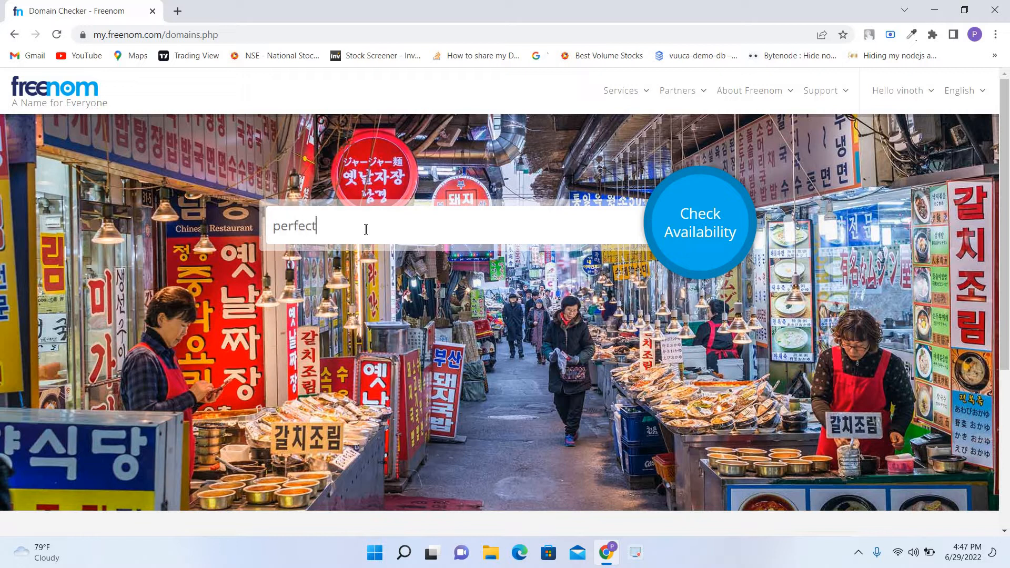
{"action": "type", "text": "le"}
{"action": "left_click", "coordinate": [710, 223]}
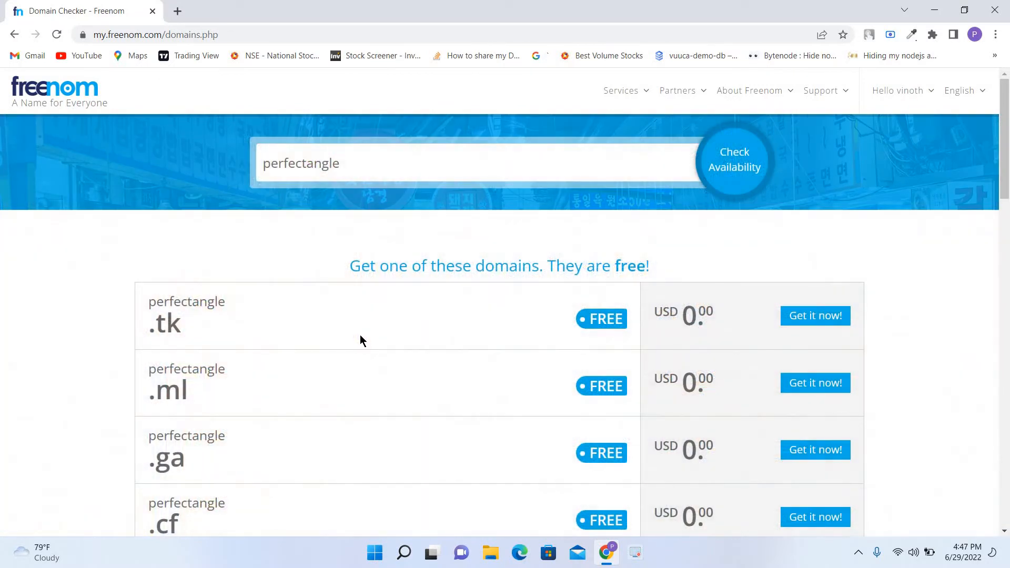
Examine the free and cost-price domain extensions offered for perfectangle and their prices
{"action": "scroll", "coordinate": [195, 274], "scroll_direction": "down", "scroll_amount": 1}
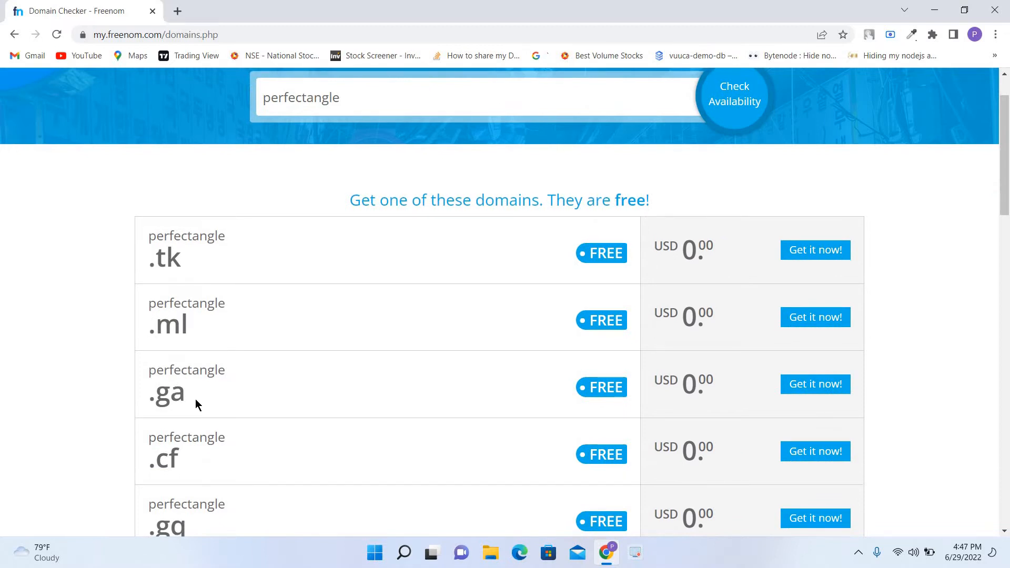
{"action": "scroll", "coordinate": [317, 458], "scroll_direction": "down", "scroll_amount": 2}
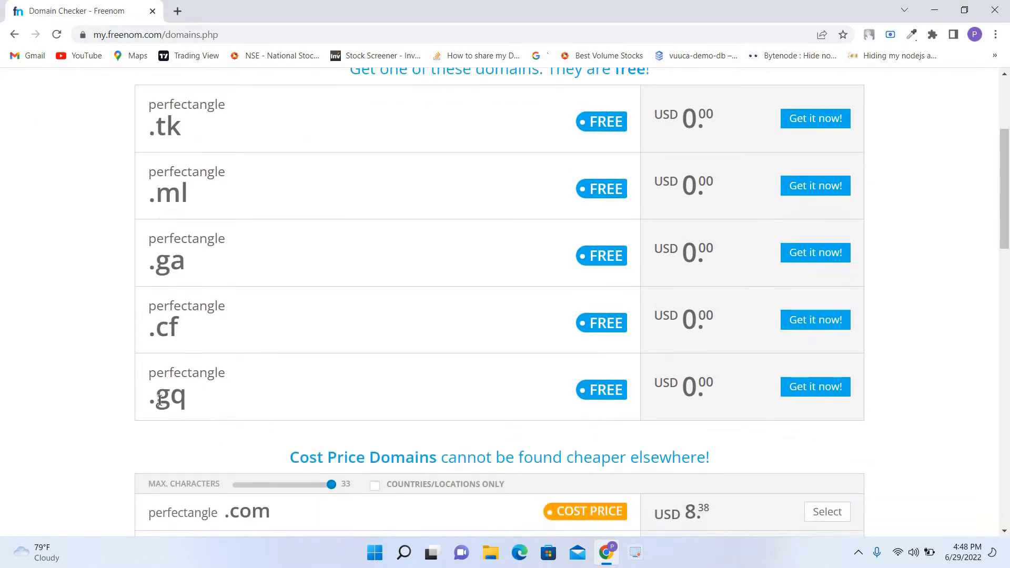
{"action": "scroll", "coordinate": [291, 387], "scroll_direction": "down", "scroll_amount": 2}
{"action": "scroll", "coordinate": [216, 279], "scroll_direction": "up", "scroll_amount": 3}
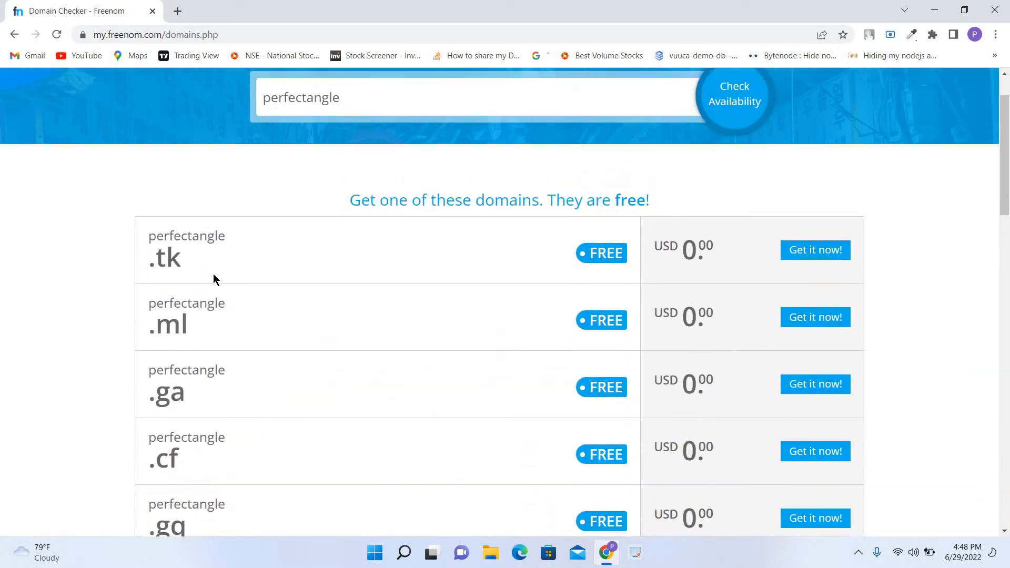
{"action": "left_click_drag", "start_coordinate": [149, 237], "coordinate": [311, 399]}
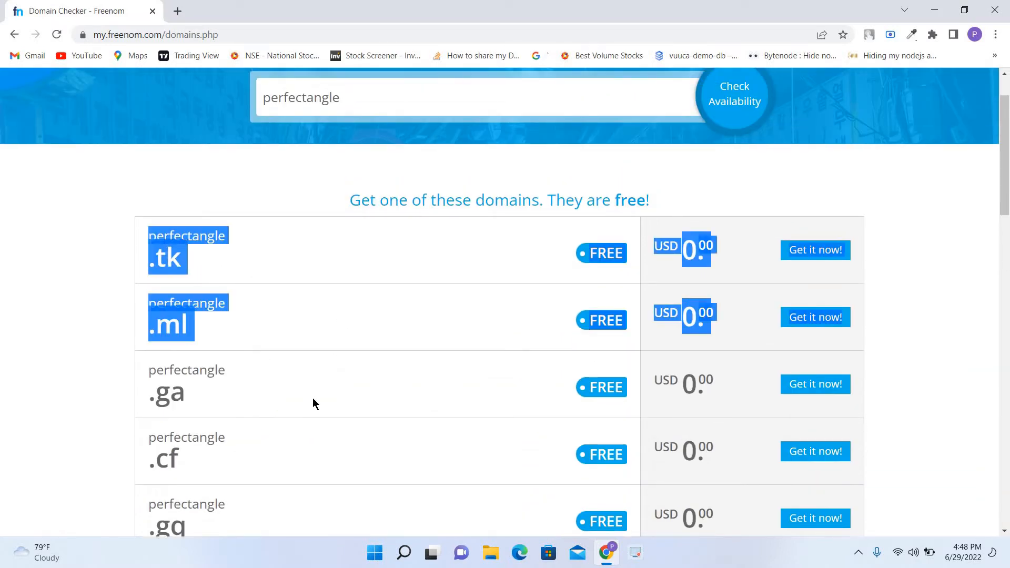
{"action": "scroll", "coordinate": [585, 179], "scroll_direction": "down", "scroll_amount": 3}
{"action": "left_click", "coordinate": [588, 144]}
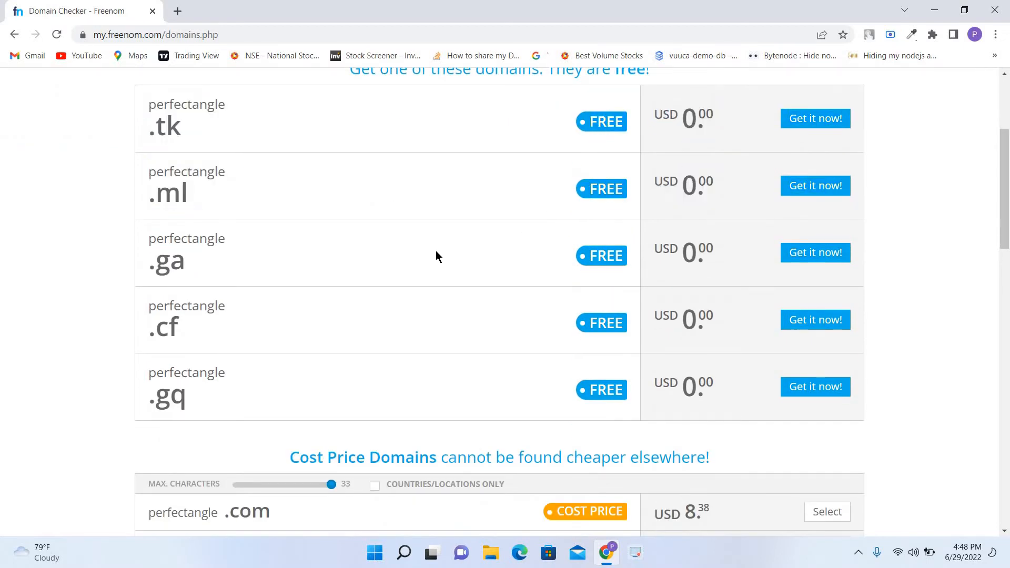
{"action": "scroll", "coordinate": [433, 257], "scroll_direction": "down", "scroll_amount": 3}
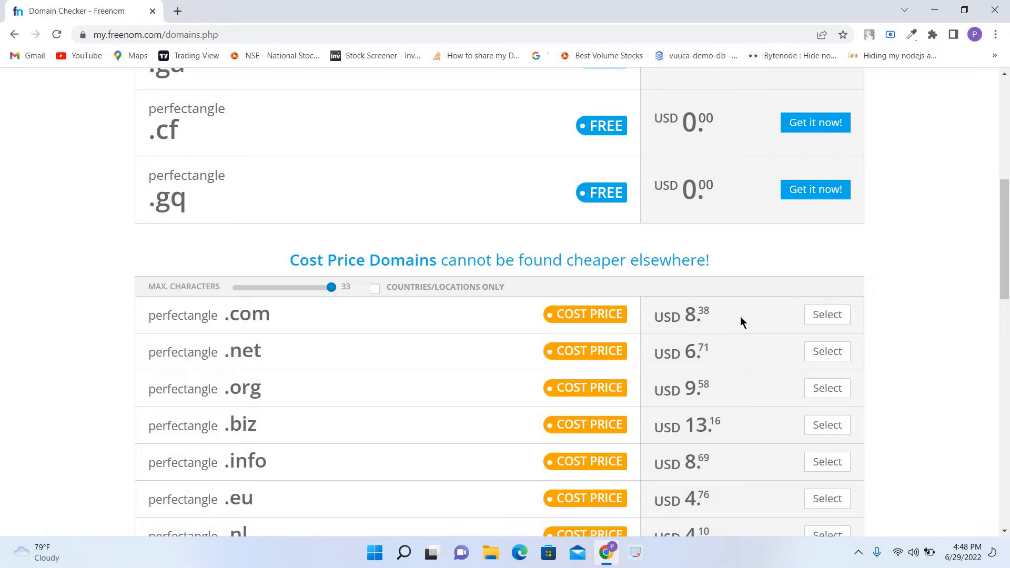
{"action": "scroll", "coordinate": [519, 321], "scroll_direction": "up", "scroll_amount": 5}
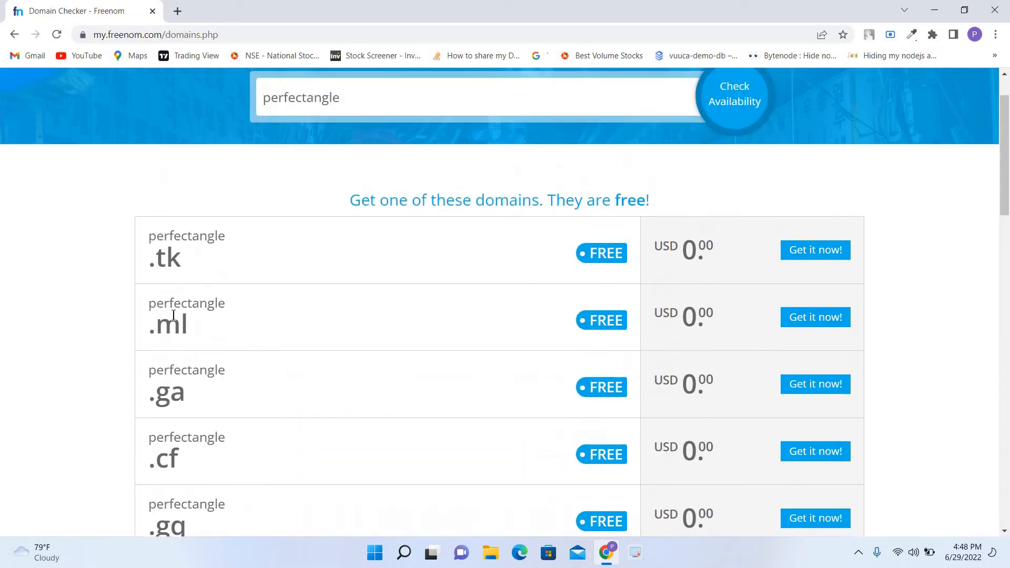
Add the free perfectangle.ml domain to the cart and proceed to checkout
{"action": "left_click", "coordinate": [816, 318]}
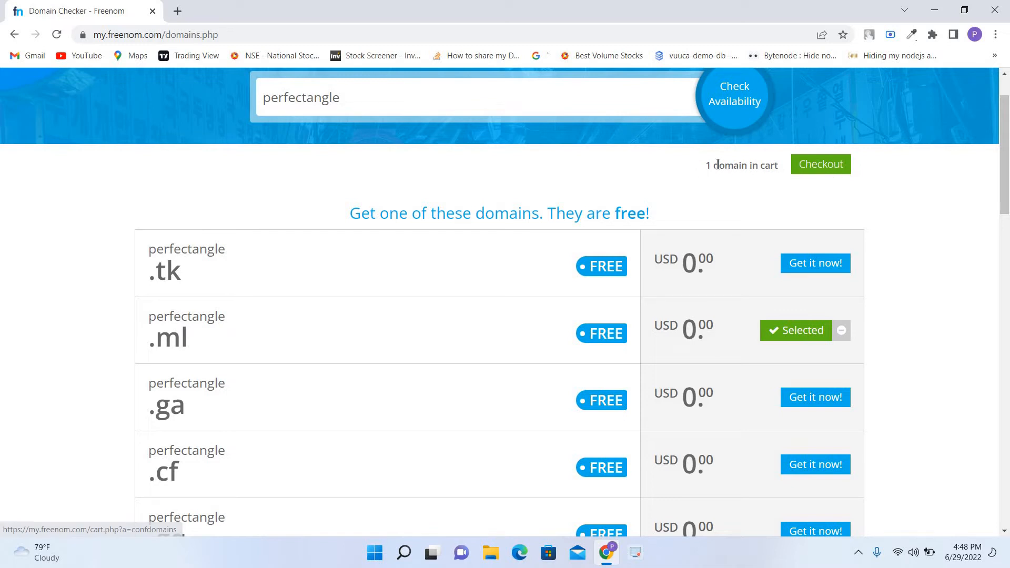
{"action": "left_click_drag", "start_coordinate": [797, 165], "coordinate": [857, 168]}
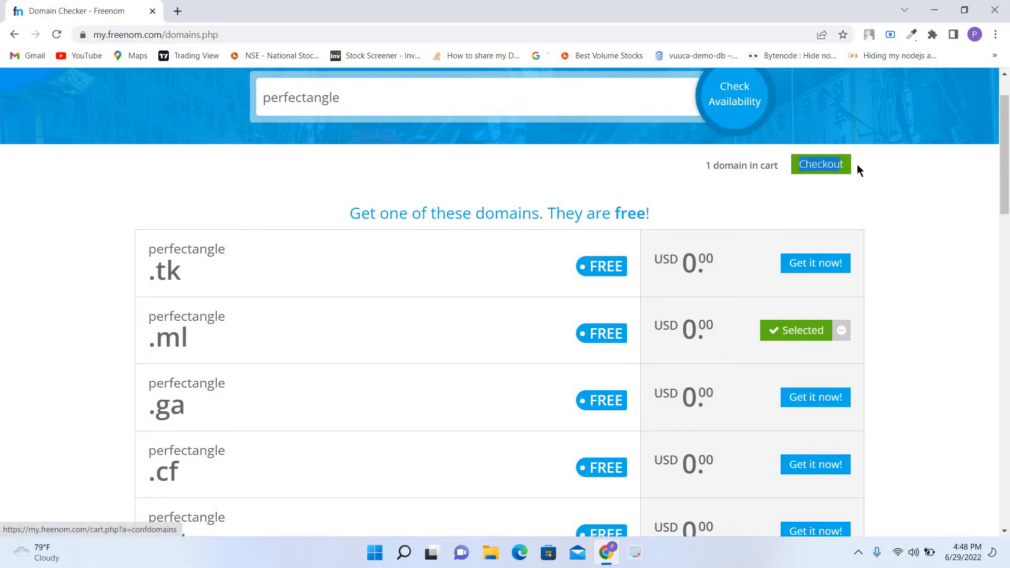
{"action": "left_click", "coordinate": [824, 164]}
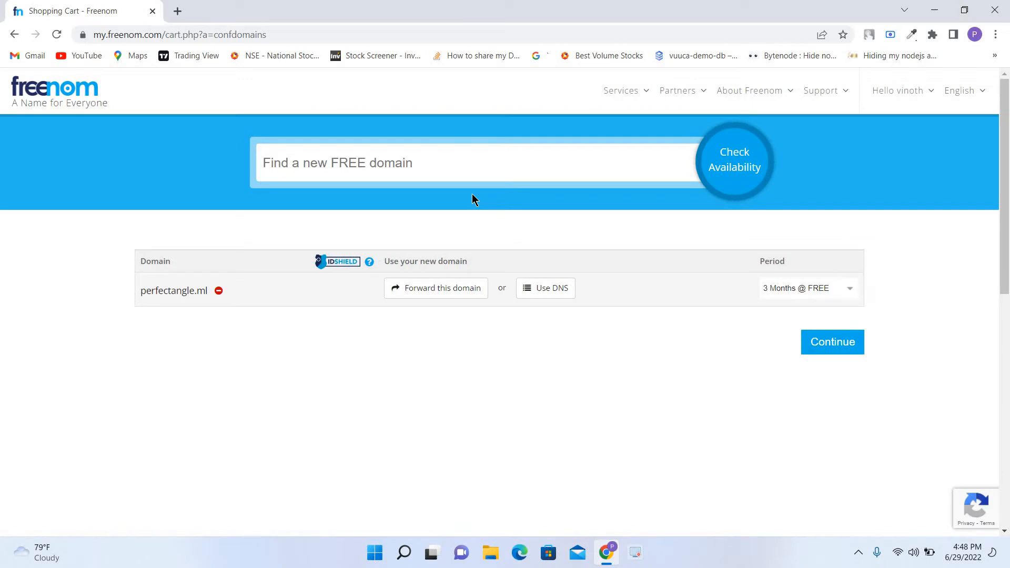
Set the registration period for perfectangle.ml to 12 Months @ FREE and continue to the order review
{"action": "left_click", "coordinate": [843, 293]}
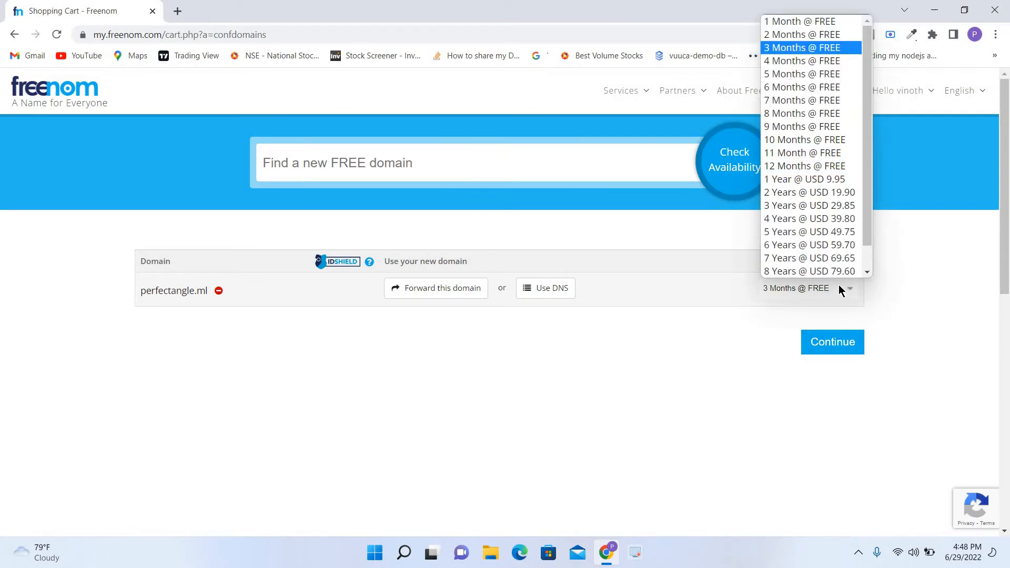
{"action": "left_click", "coordinate": [820, 168]}
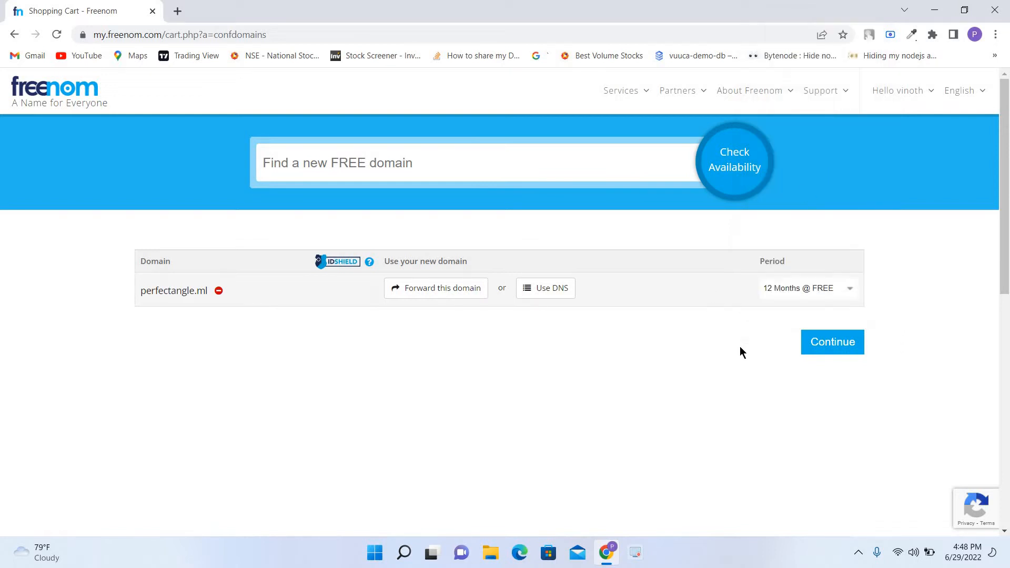
{"action": "left_click", "coordinate": [843, 349]}
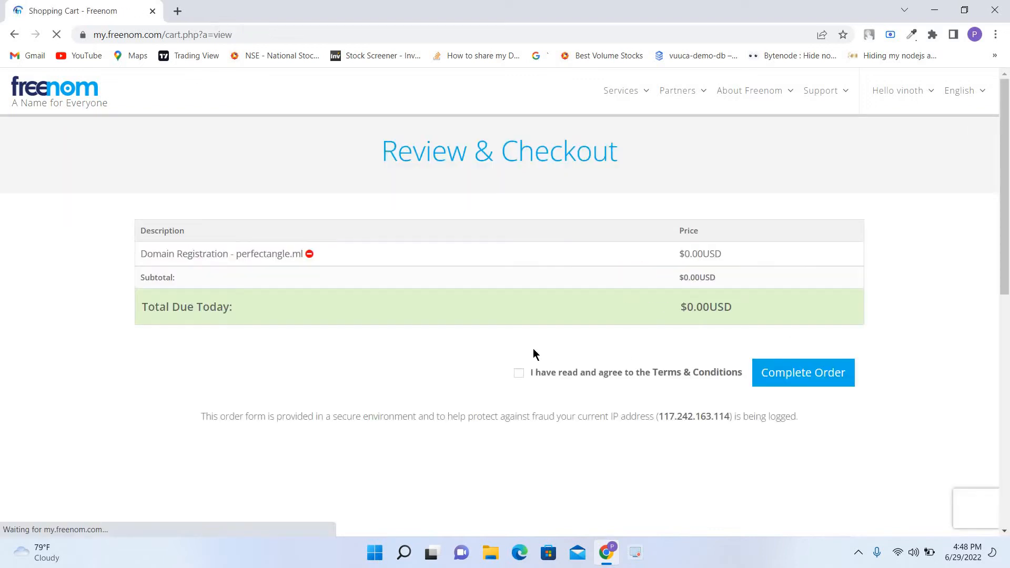
Agree to the Terms & Conditions and complete the domain order
{"action": "left_click", "coordinate": [816, 376]}
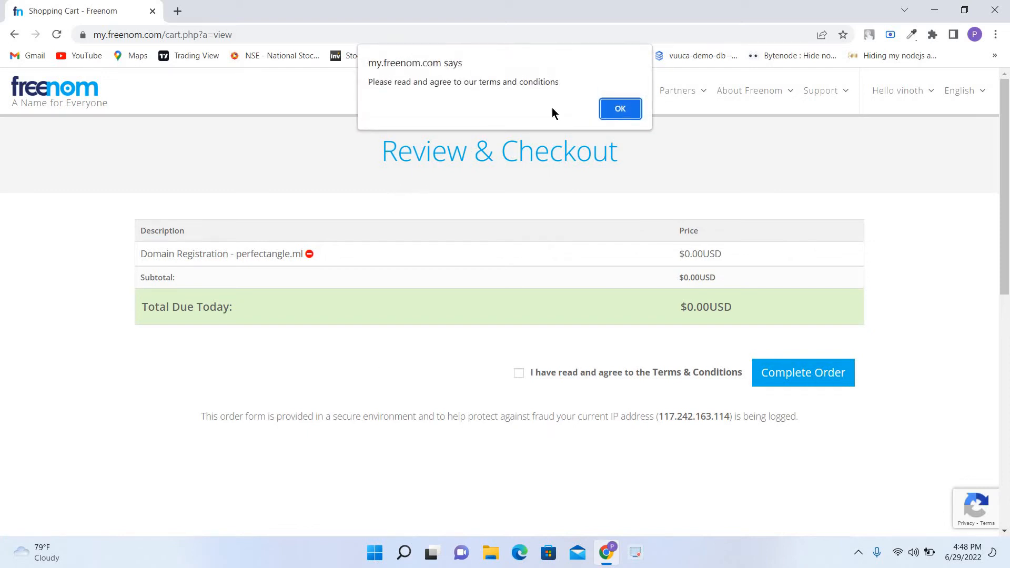
{"action": "left_click", "coordinate": [621, 108]}
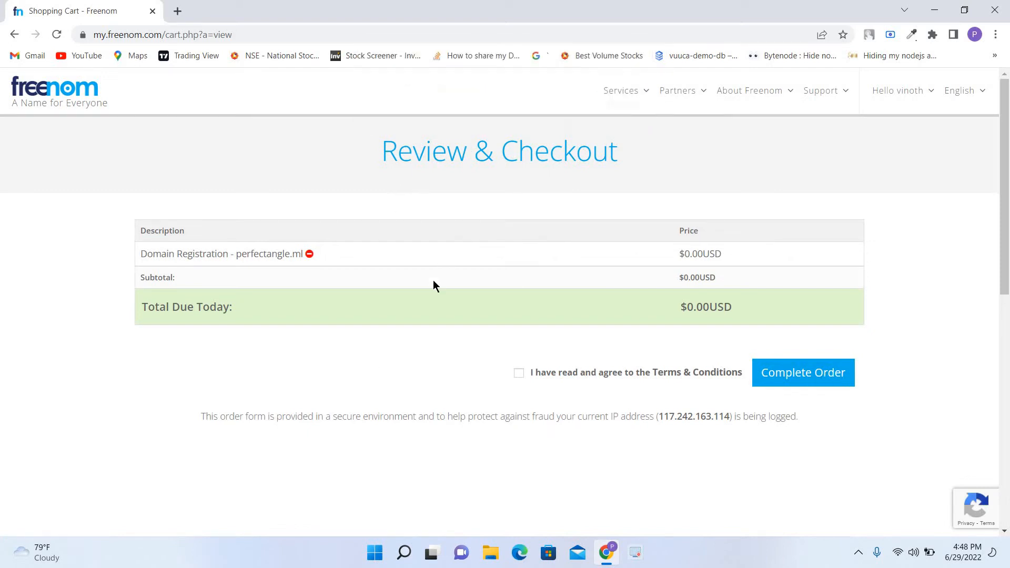
{"action": "left_click", "coordinate": [519, 373]}
{"action": "left_click", "coordinate": [787, 383]}
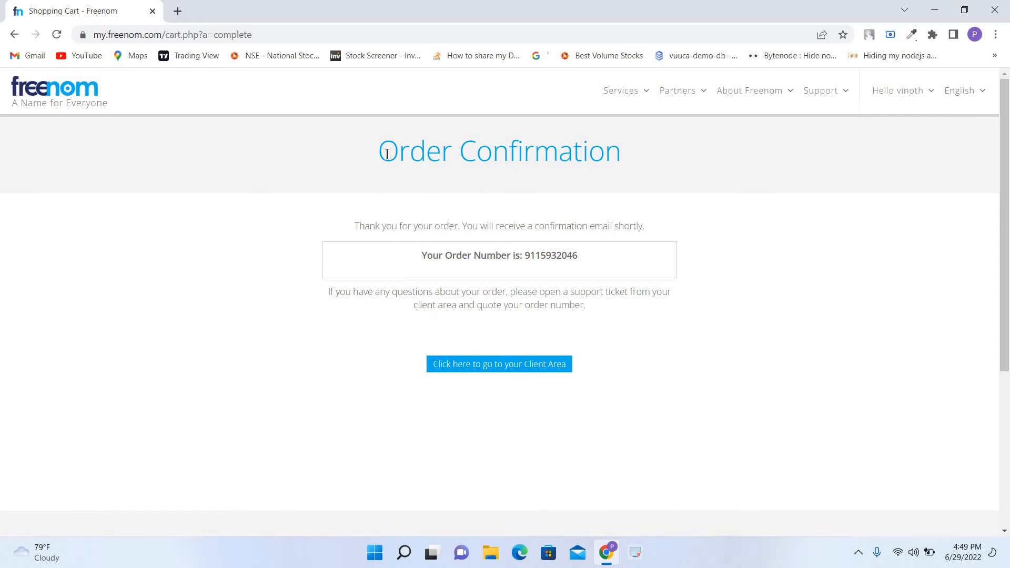
Read the order confirmation, return to the client area and review the registered domains in the My Domains list
{"action": "left_click_drag", "start_coordinate": [379, 151], "coordinate": [648, 157]}
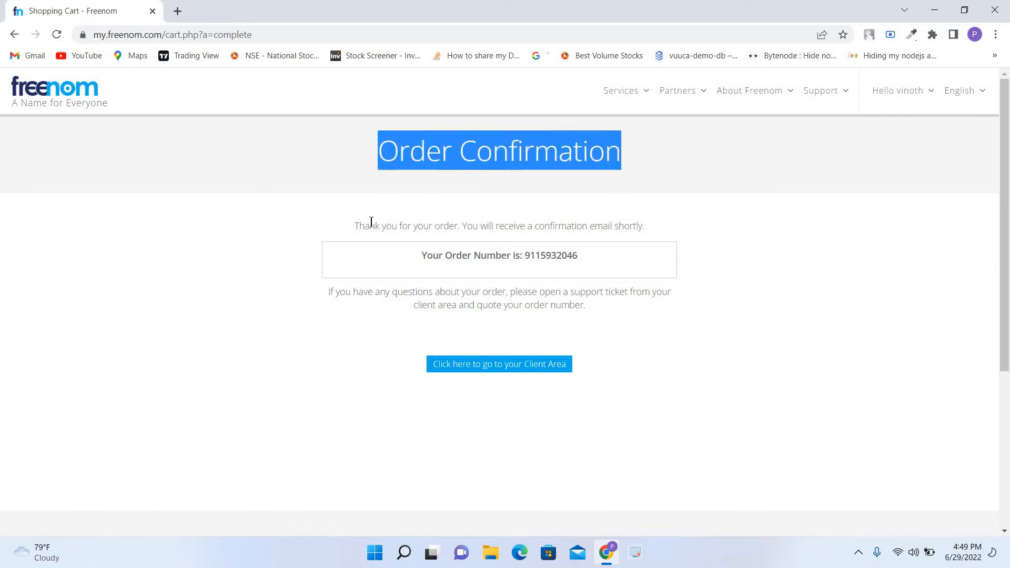
{"action": "left_click_drag", "start_coordinate": [355, 226], "coordinate": [649, 226]}
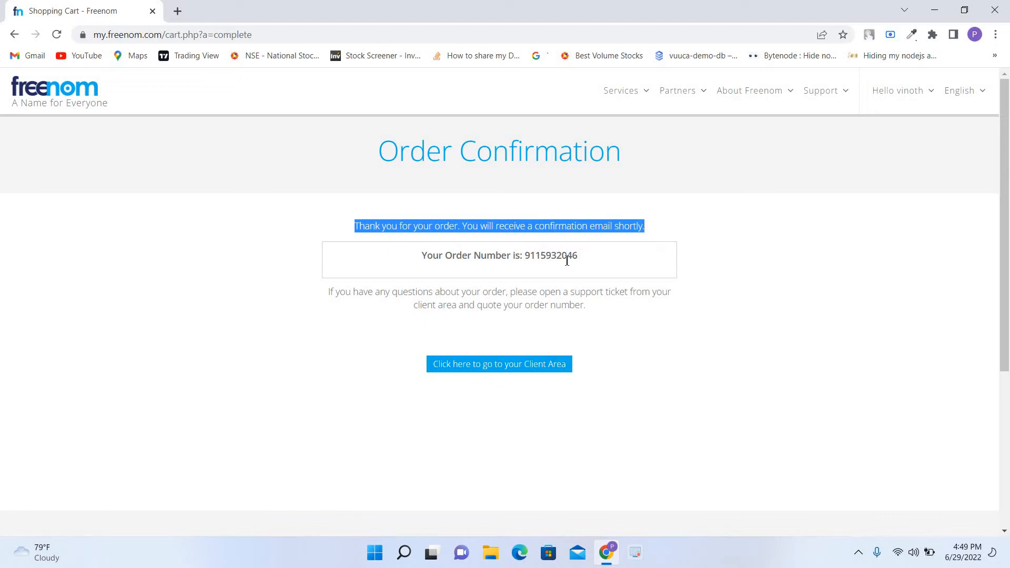
{"action": "left_click", "coordinate": [587, 227]}
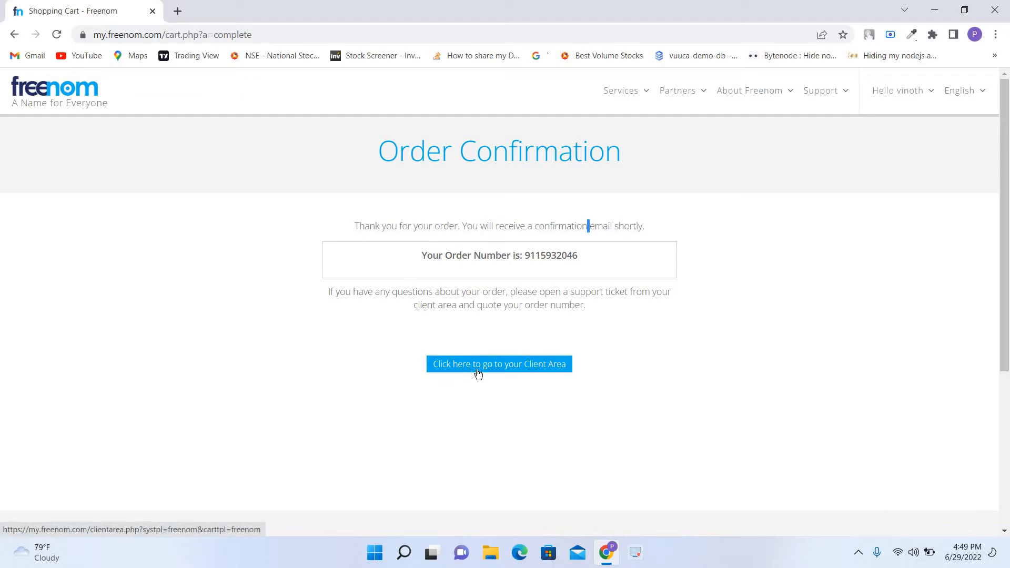
{"action": "left_click", "coordinate": [509, 369]}
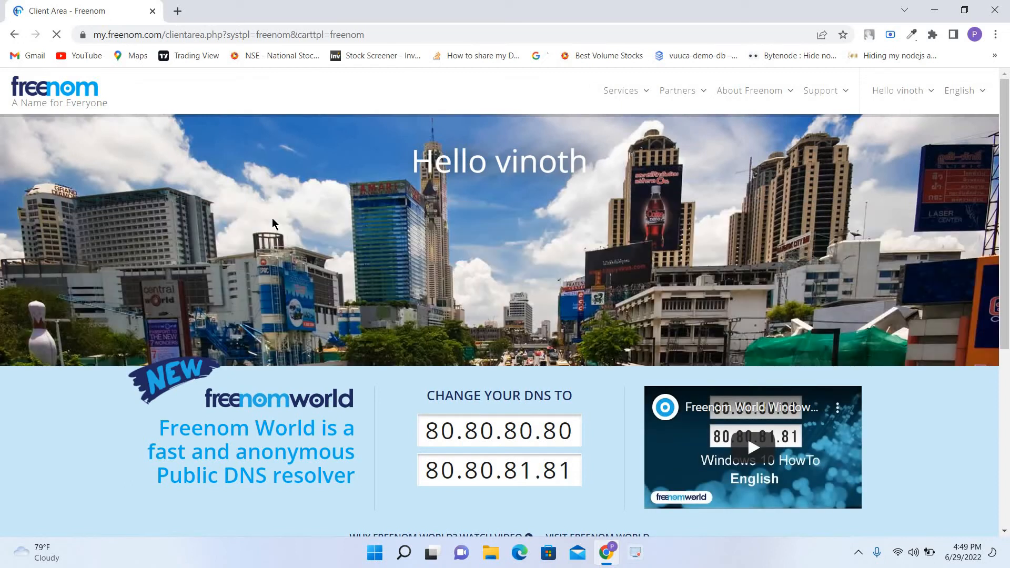
{"action": "left_click", "coordinate": [632, 95]}
{"action": "left_click", "coordinate": [634, 163]}
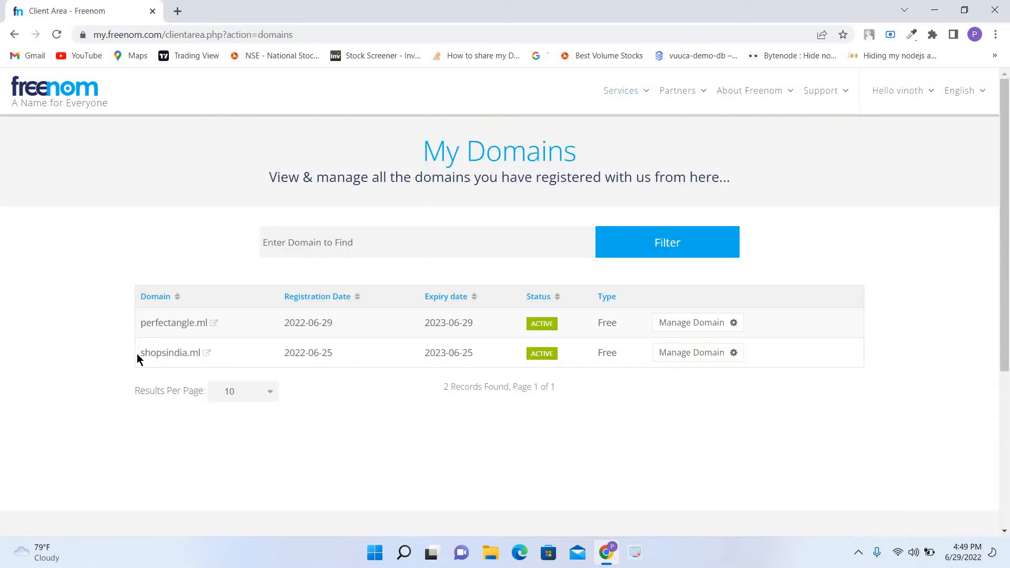
{"action": "left_click_drag", "start_coordinate": [138, 355], "coordinate": [219, 355]}
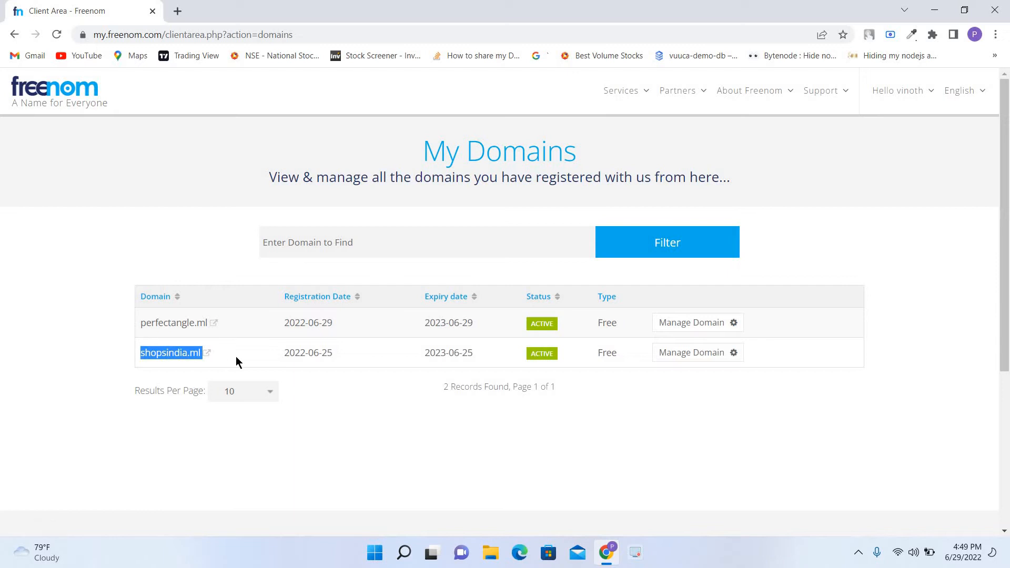
{"action": "left_click_drag", "start_coordinate": [340, 357], "coordinate": [284, 350]}
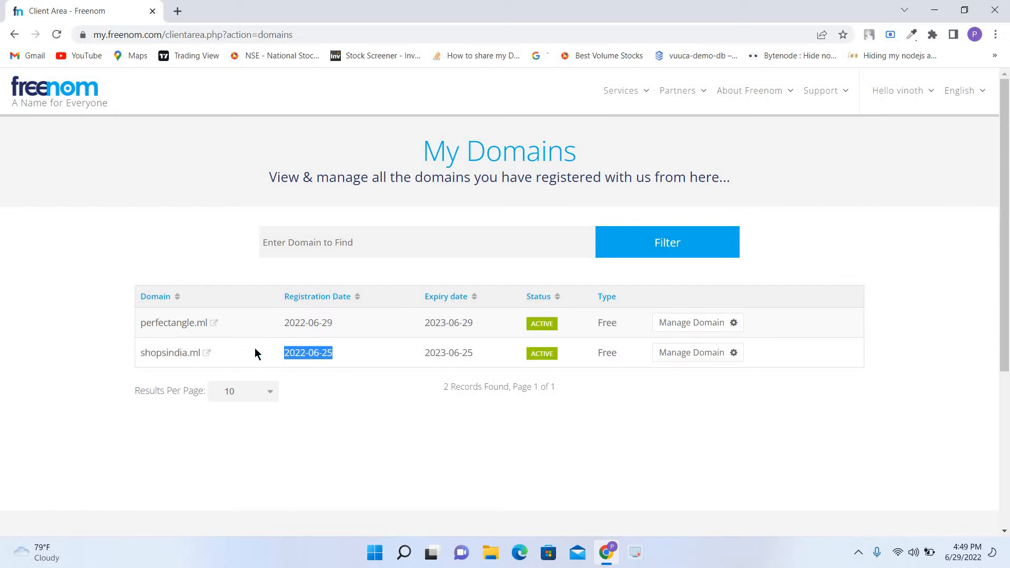
{"action": "left_click_drag", "start_coordinate": [135, 320], "coordinate": [215, 329]}
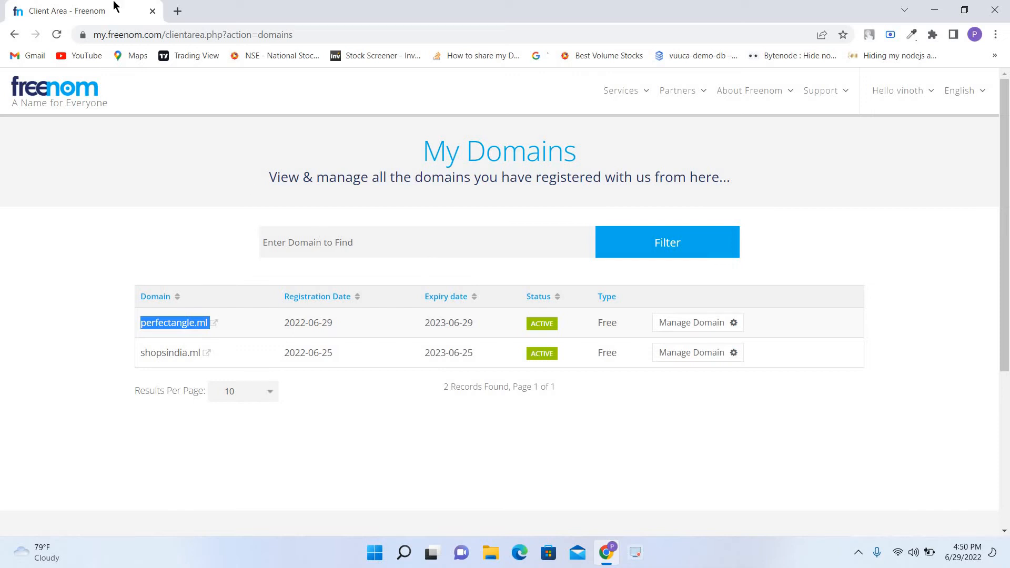
Search the web for infinityfree in a new browser tab and open the InfinityFree website from the results
{"action": "left_click", "coordinate": [177, 11]}
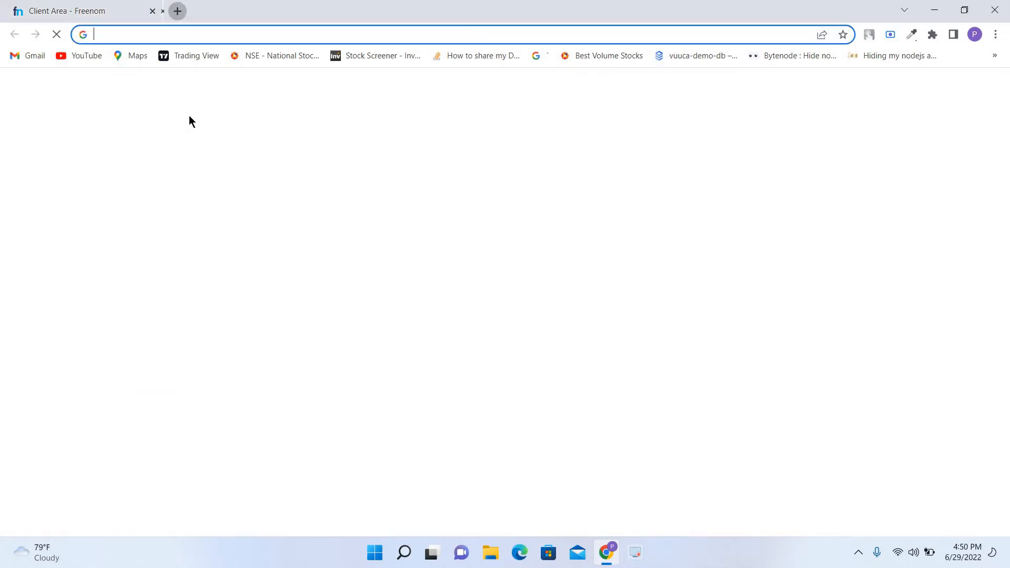
{"action": "type", "text": "i"}
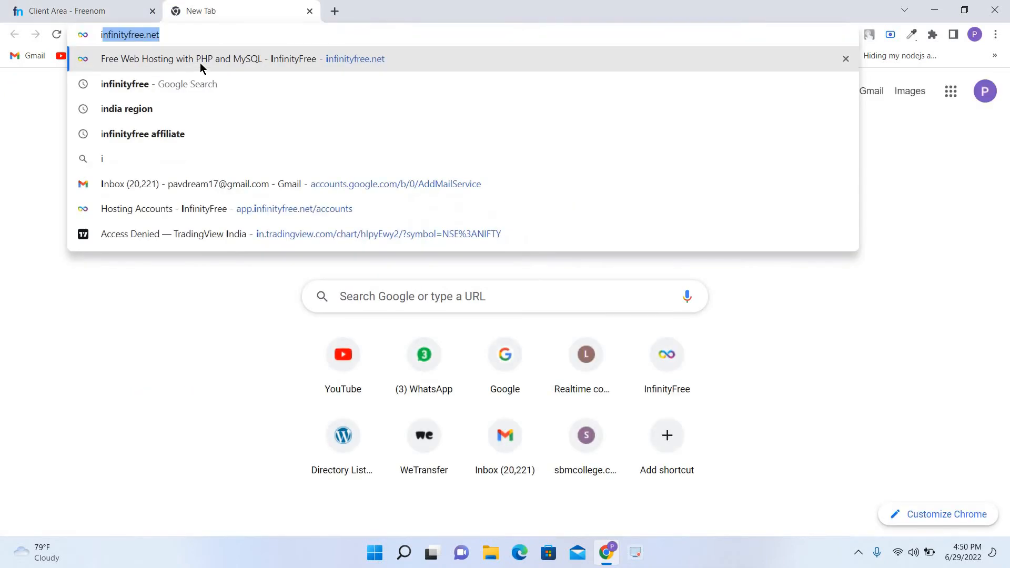
{"action": "type", "text": "nfinity"}
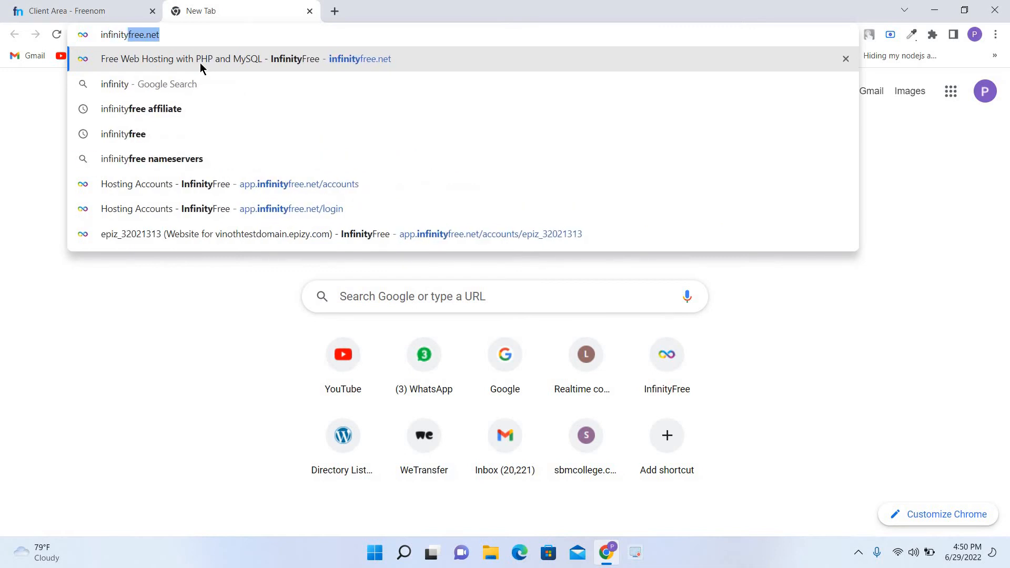
{"action": "key", "text": "Down"}
{"action": "key", "text": "Down"}
{"action": "key", "text": "Down"}
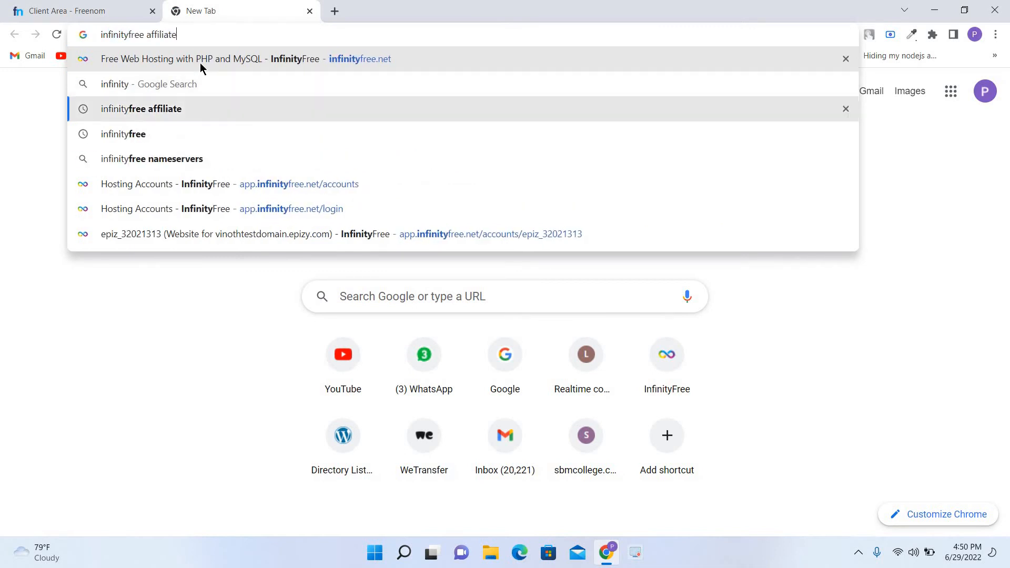
{"action": "key", "text": "Return"}
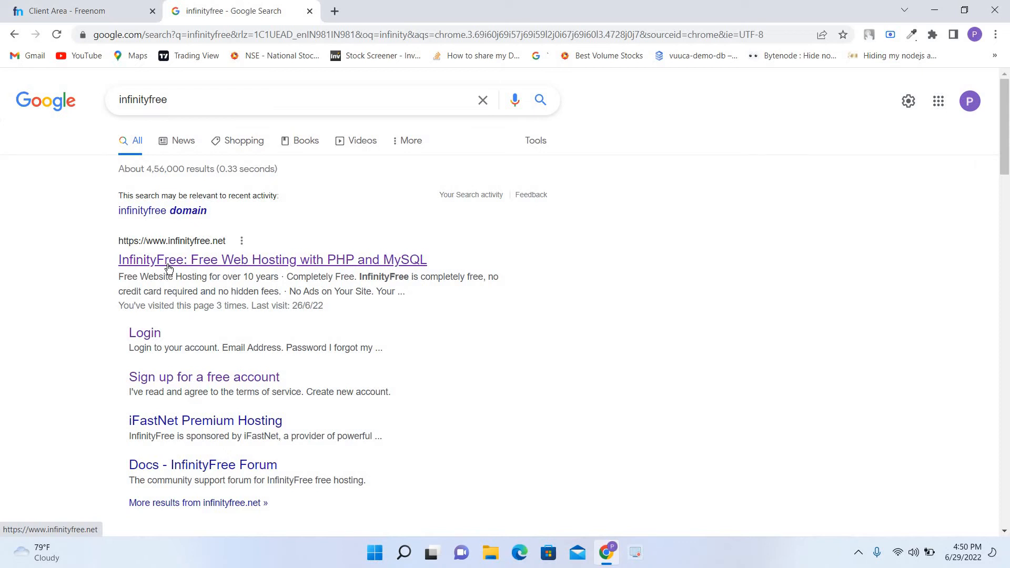
{"action": "left_click", "coordinate": [167, 265]}
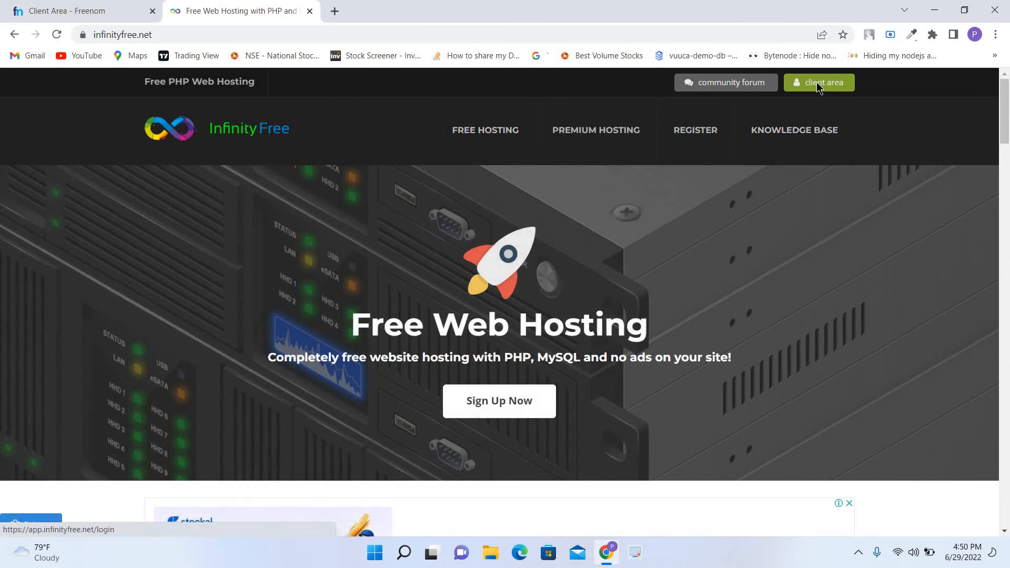
Go to the InfinityFree client area and open the control panel of the testbyme.infinityfreeapp.com hosting account
{"action": "left_click", "coordinate": [820, 85]}
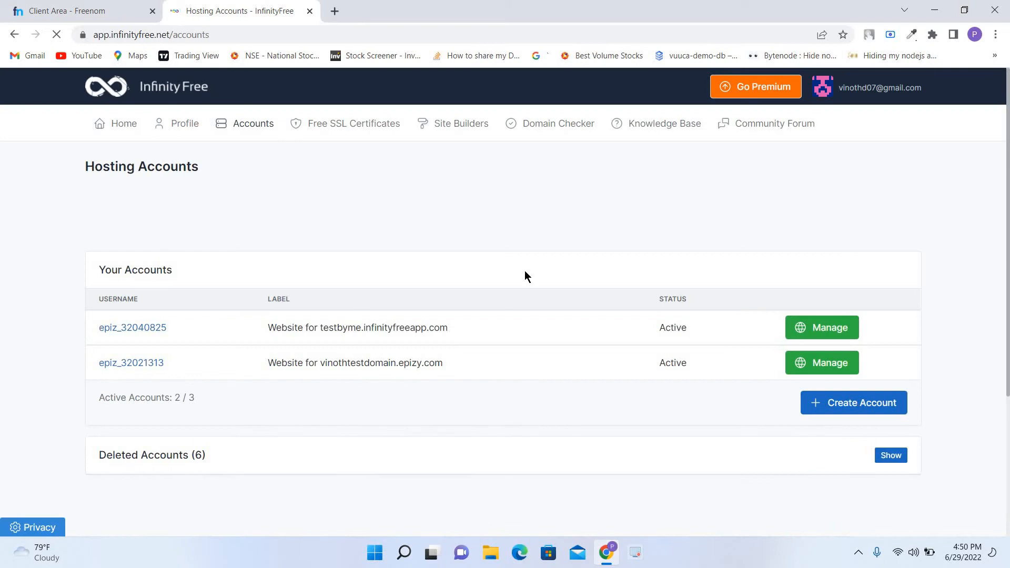
{"action": "left_click_drag", "start_coordinate": [706, 364], "coordinate": [109, 310]}
{"action": "left_click", "coordinate": [384, 298]}
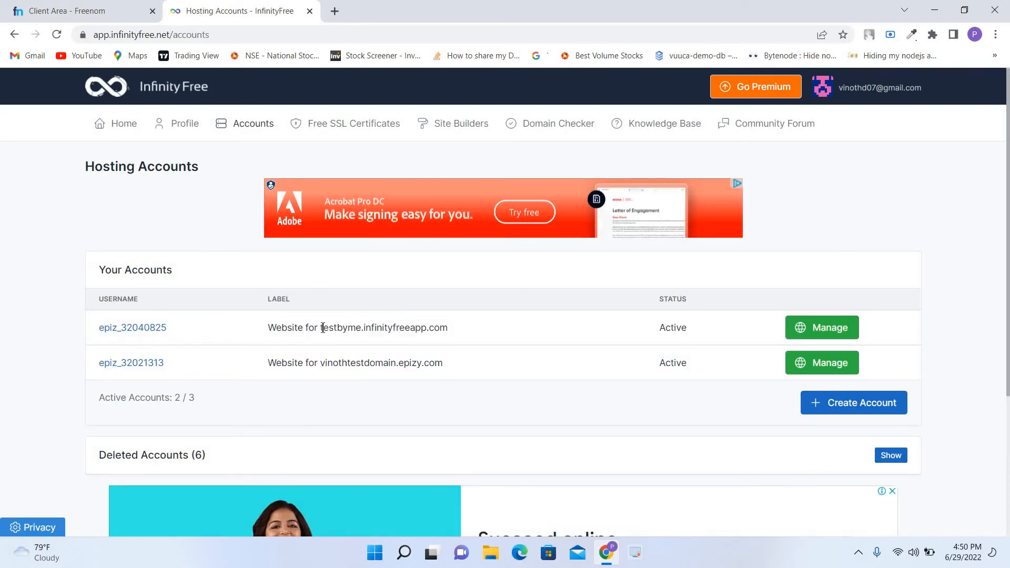
{"action": "left_click_drag", "start_coordinate": [447, 328], "coordinate": [322, 329]}
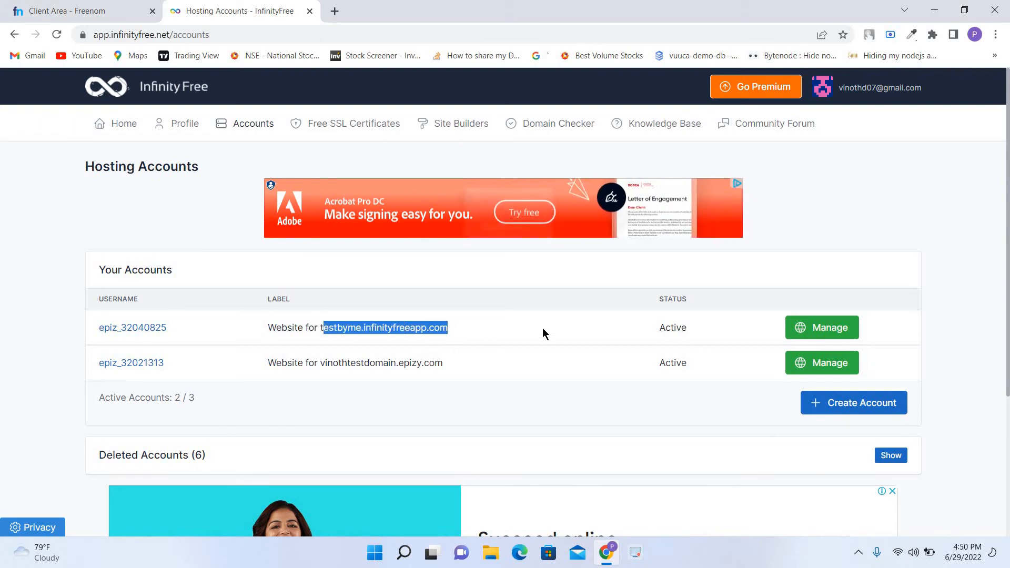
{"action": "left_click", "coordinate": [480, 331]}
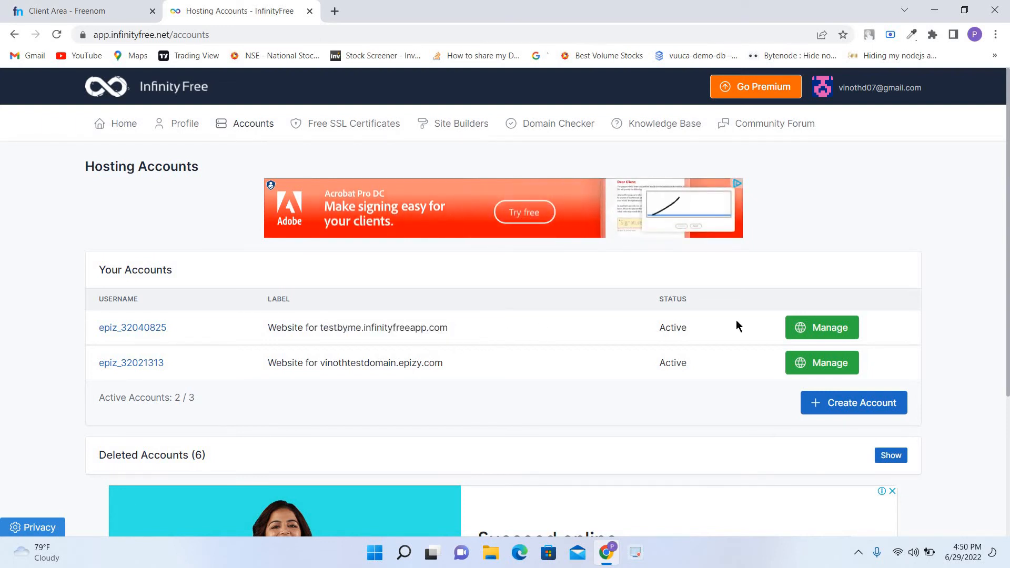
{"action": "left_click", "coordinate": [834, 329]}
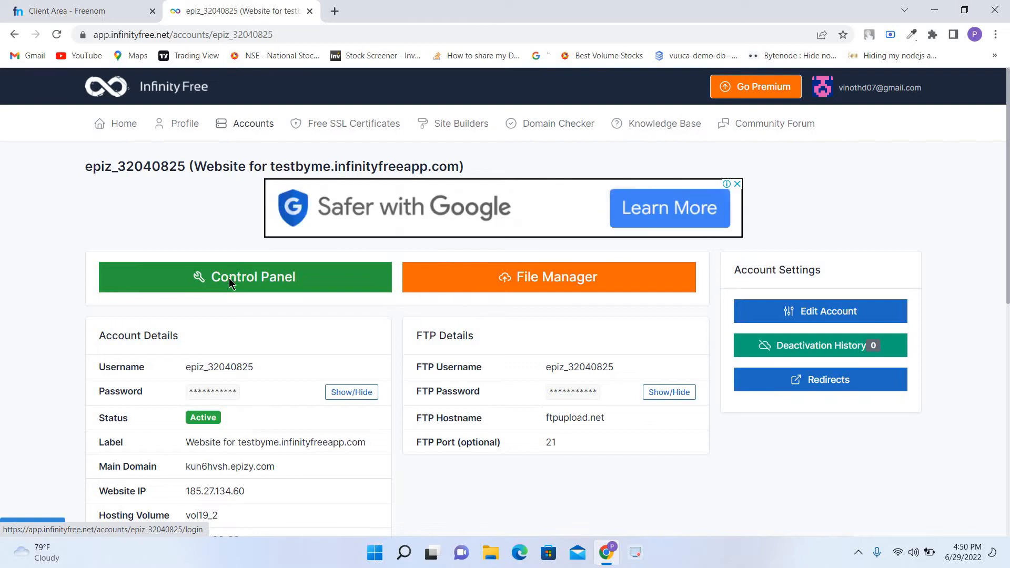
{"action": "left_click", "coordinate": [230, 283]}
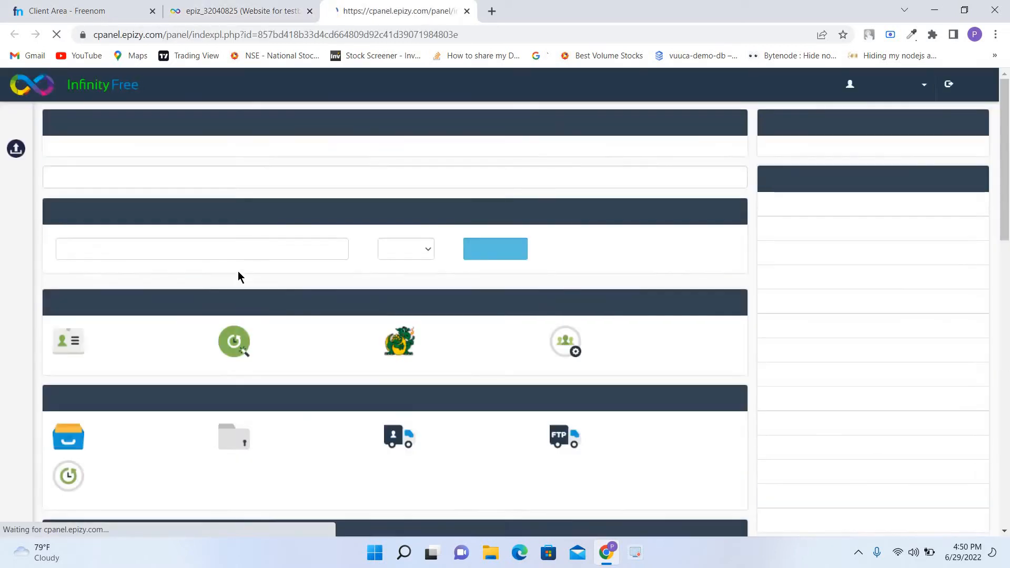
Open Aliases (Parked Domains) for the hosting account and review the DNS server requirements for parking a domain
{"action": "scroll", "coordinate": [238, 273], "scroll_direction": "down", "scroll_amount": 1}
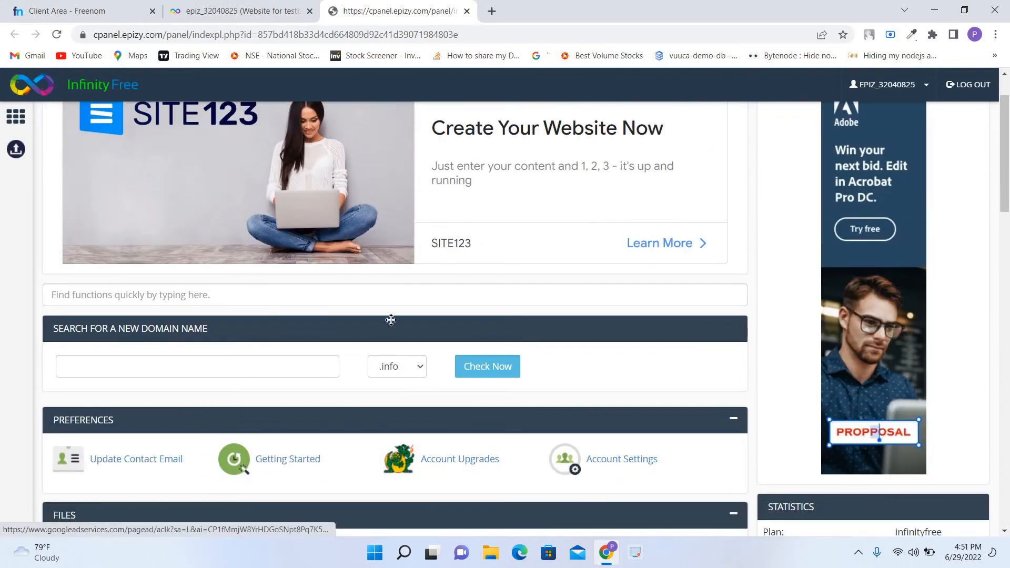
{"action": "scroll", "coordinate": [338, 323], "scroll_direction": "down", "scroll_amount": 4}
{"action": "scroll", "coordinate": [342, 316], "scroll_direction": "down", "scroll_amount": 3}
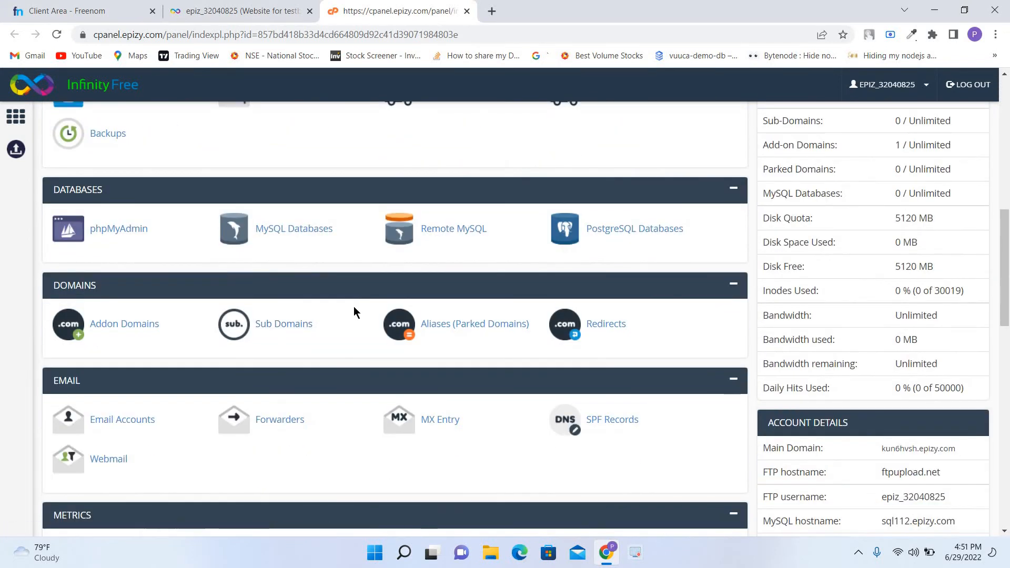
{"action": "scroll", "coordinate": [354, 306], "scroll_direction": "down", "scroll_amount": 1}
{"action": "scroll", "coordinate": [353, 310], "scroll_direction": "down", "scroll_amount": 1}
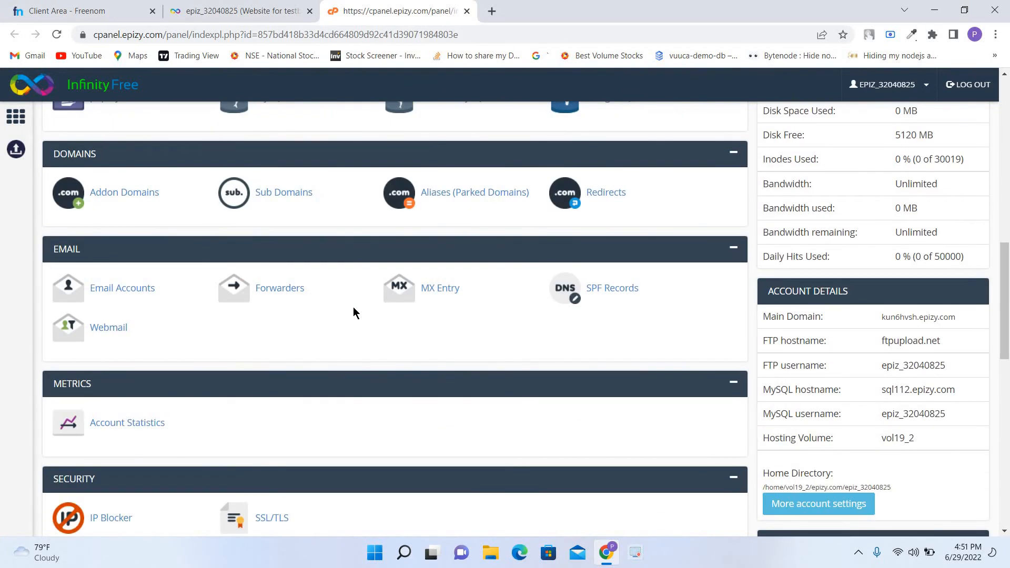
{"action": "scroll", "coordinate": [353, 309], "scroll_direction": "down", "scroll_amount": 3}
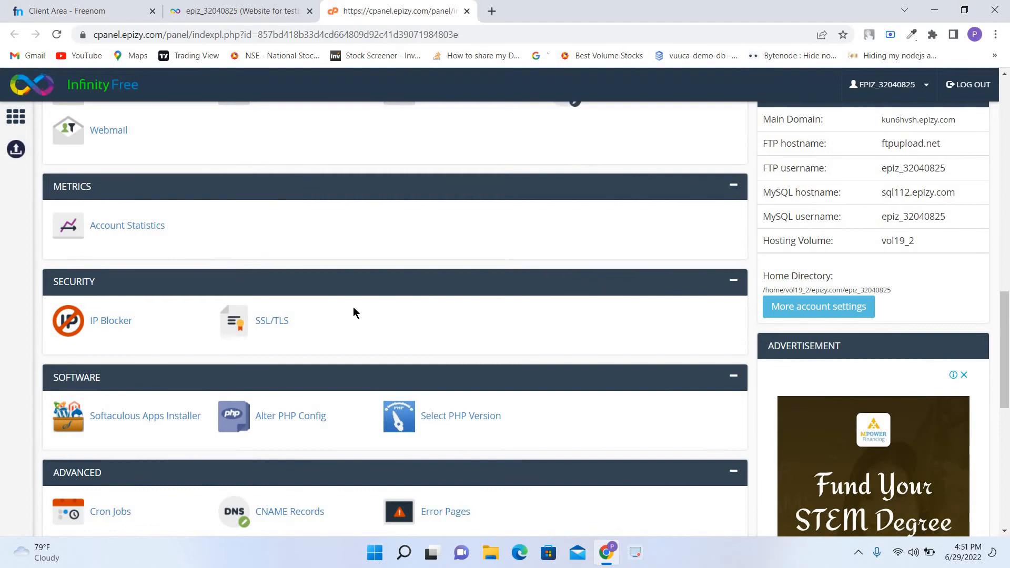
{"action": "scroll", "coordinate": [352, 307], "scroll_direction": "up", "scroll_amount": 9}
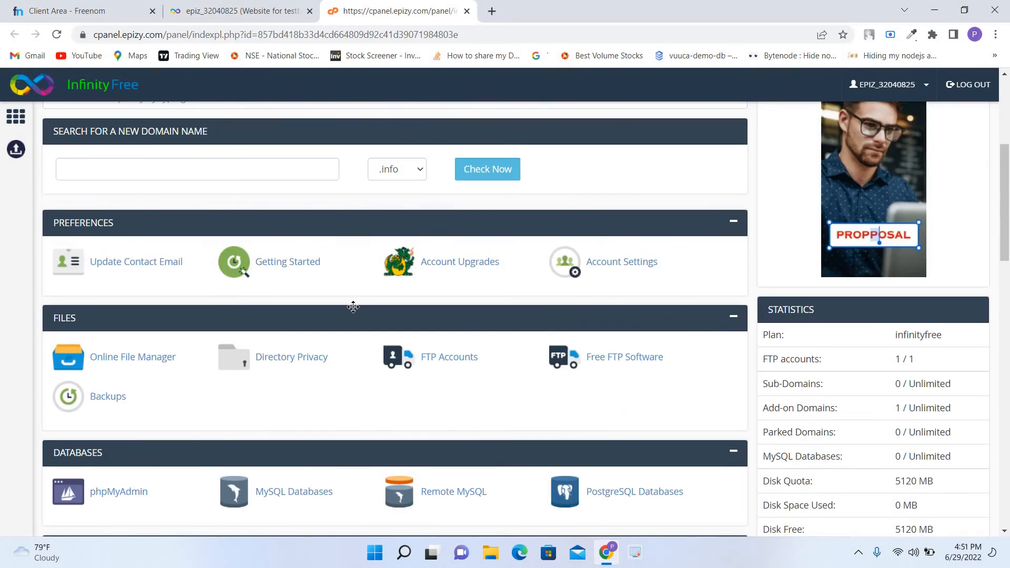
{"action": "scroll", "coordinate": [352, 307], "scroll_direction": "down", "scroll_amount": 3}
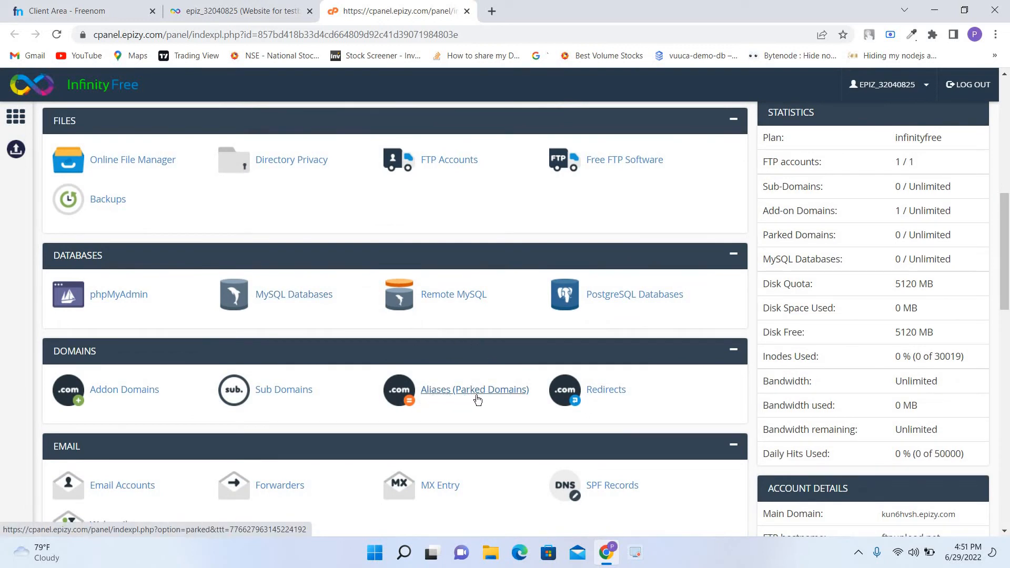
{"action": "left_click", "coordinate": [436, 392]}
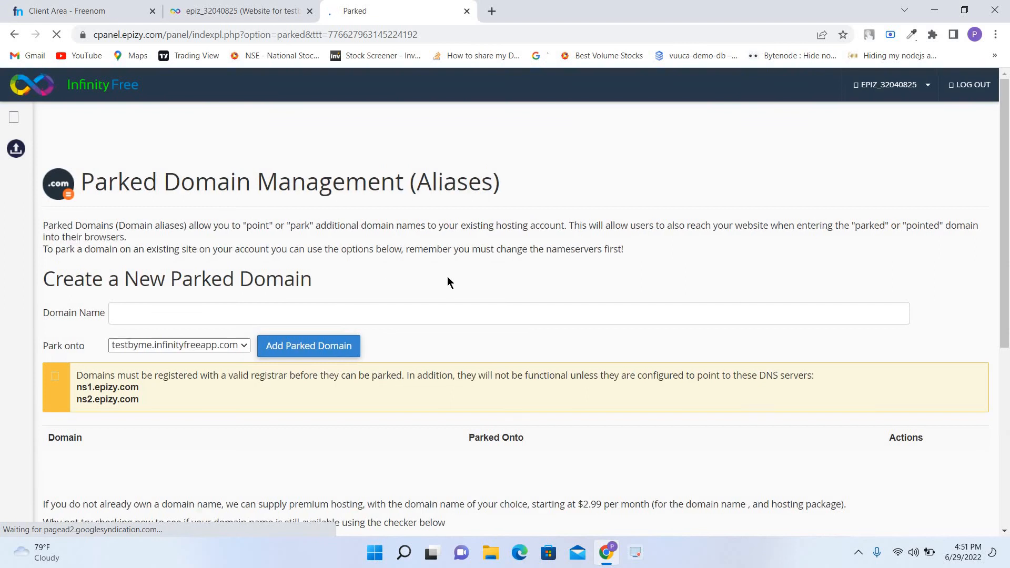
{"action": "scroll", "coordinate": [269, 257], "scroll_direction": "down", "scroll_amount": 3}
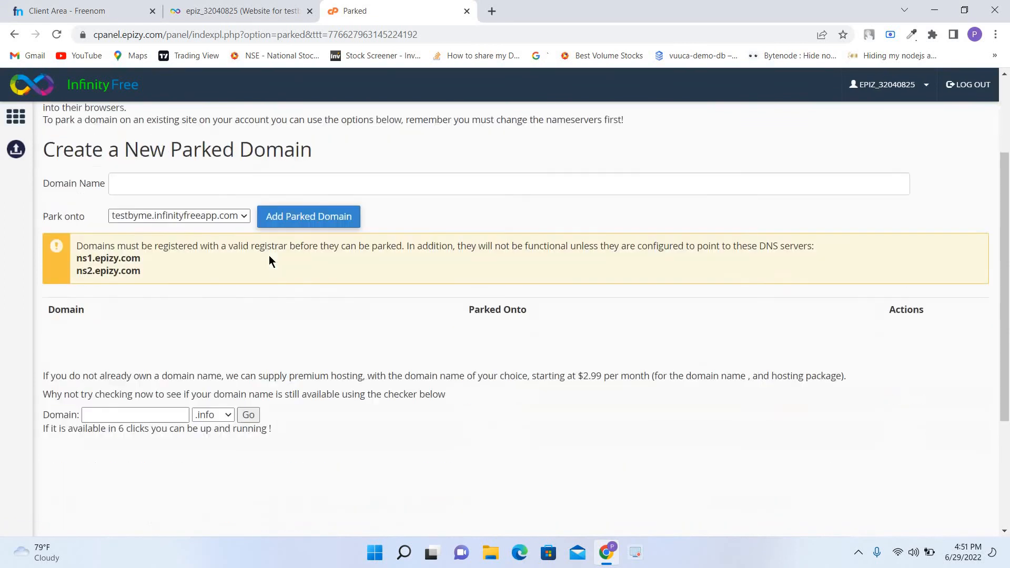
{"action": "scroll", "coordinate": [184, 270], "scroll_direction": "up", "scroll_amount": 3}
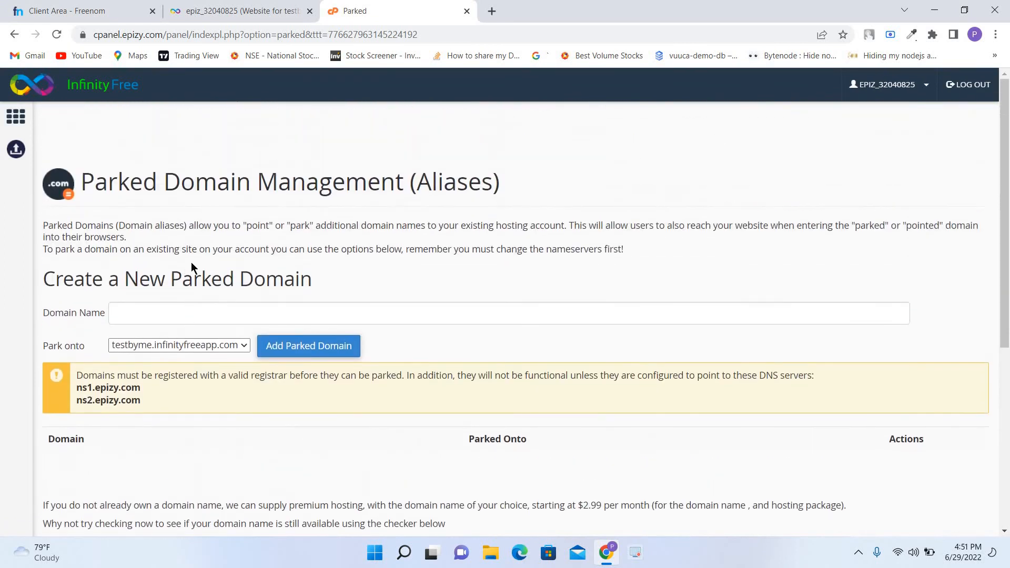
Return to Freenom, open the Nameservers settings of perfectangle.ml and choose to use custom nameservers
{"action": "left_click", "coordinate": [73, 12]}
{"action": "left_click", "coordinate": [37, 180]}
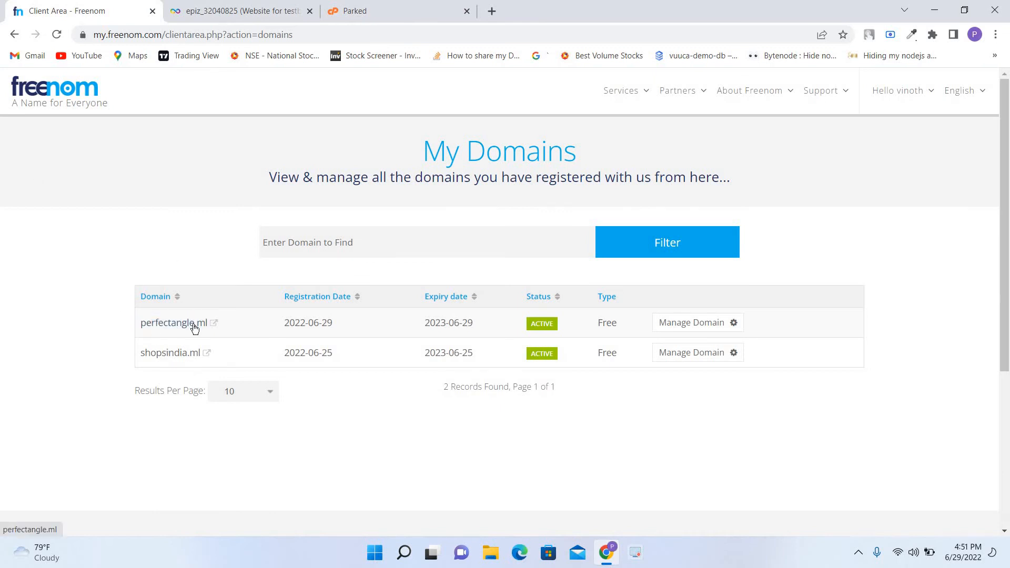
{"action": "left_click", "coordinate": [733, 327]}
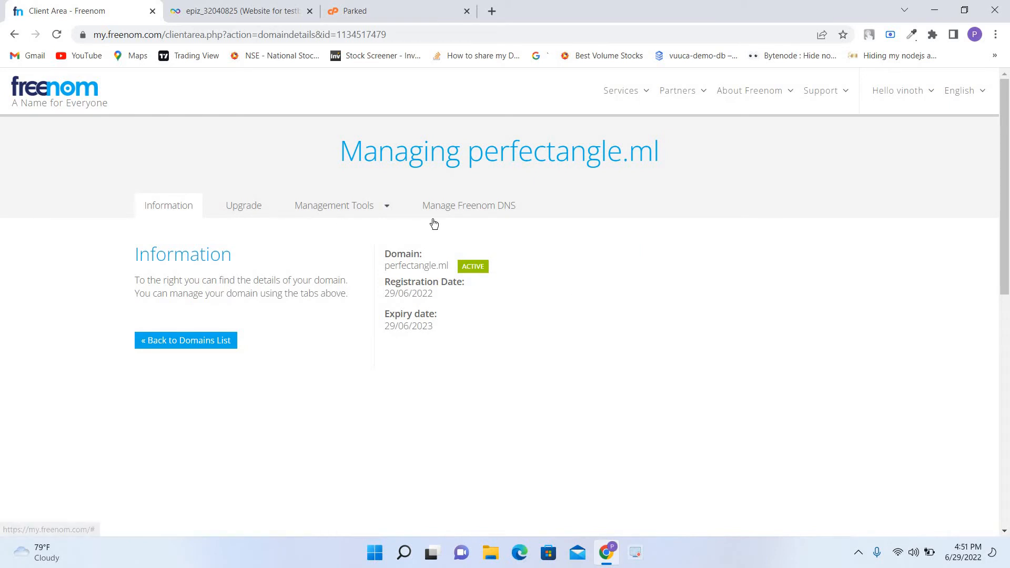
{"action": "left_click", "coordinate": [379, 210]}
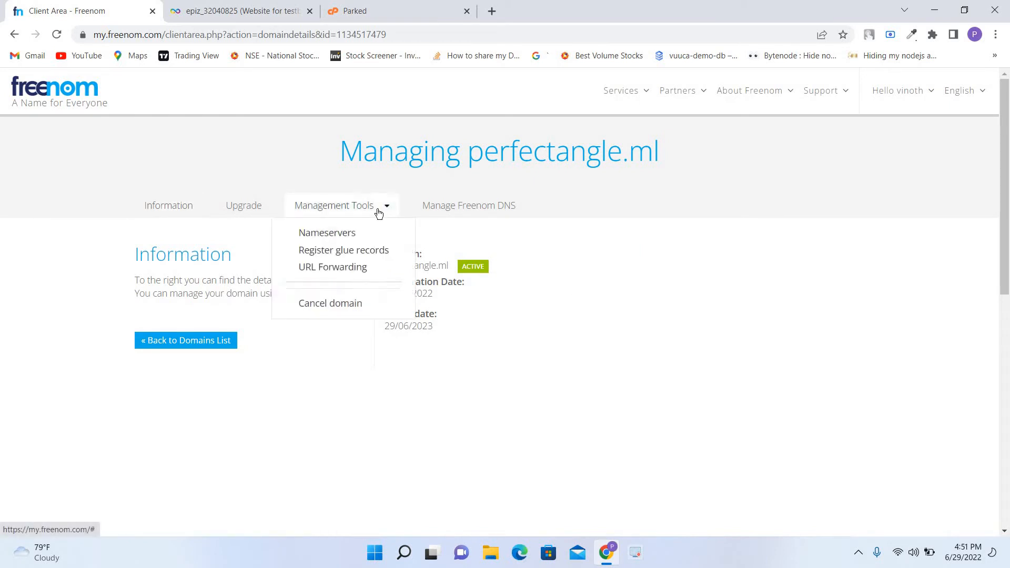
{"action": "left_click", "coordinate": [363, 239]}
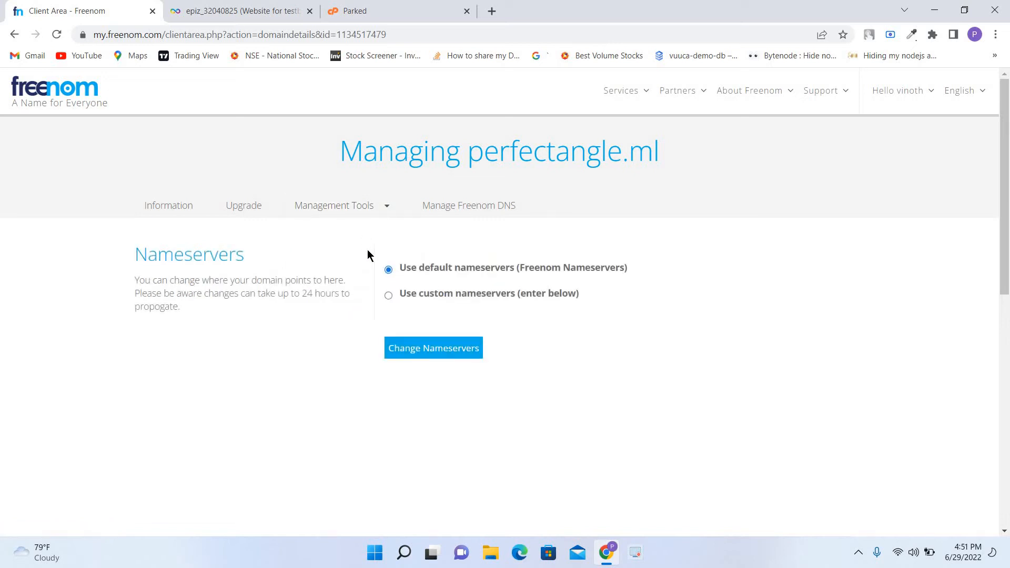
{"action": "left_click", "coordinate": [451, 298]}
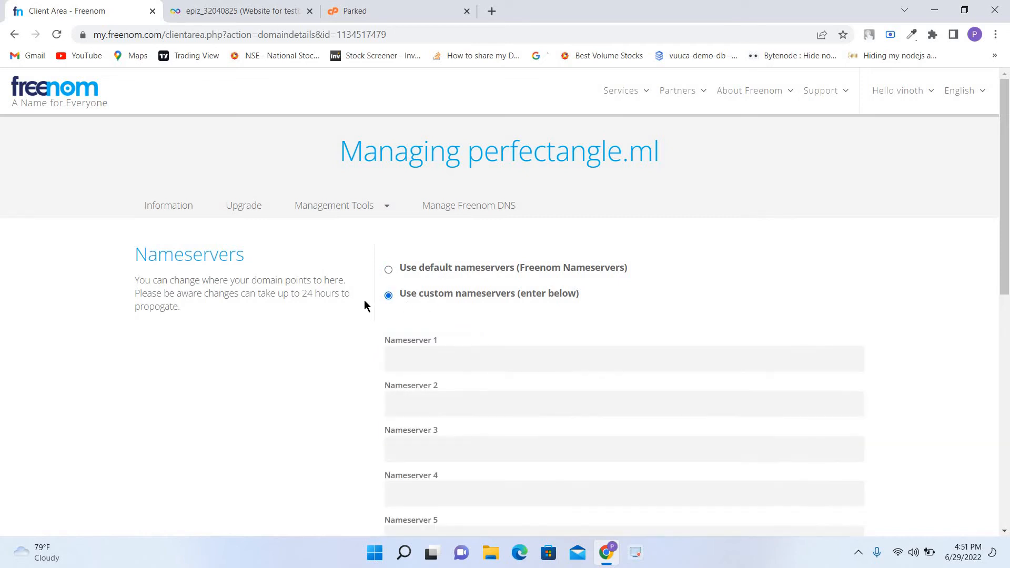
{"action": "scroll", "coordinate": [419, 296], "scroll_direction": "down", "scroll_amount": 1}
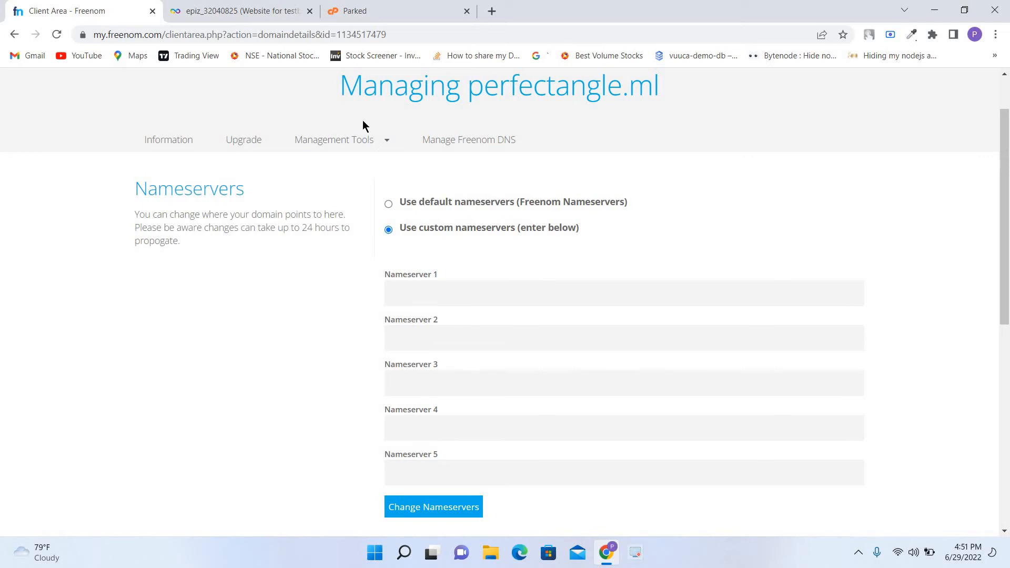
Copy ns1.epizy.com from the InfinityFree parked domain page and enter it as Nameserver 1 for perfectangle.ml on Freenom
{"action": "left_click", "coordinate": [390, 6]}
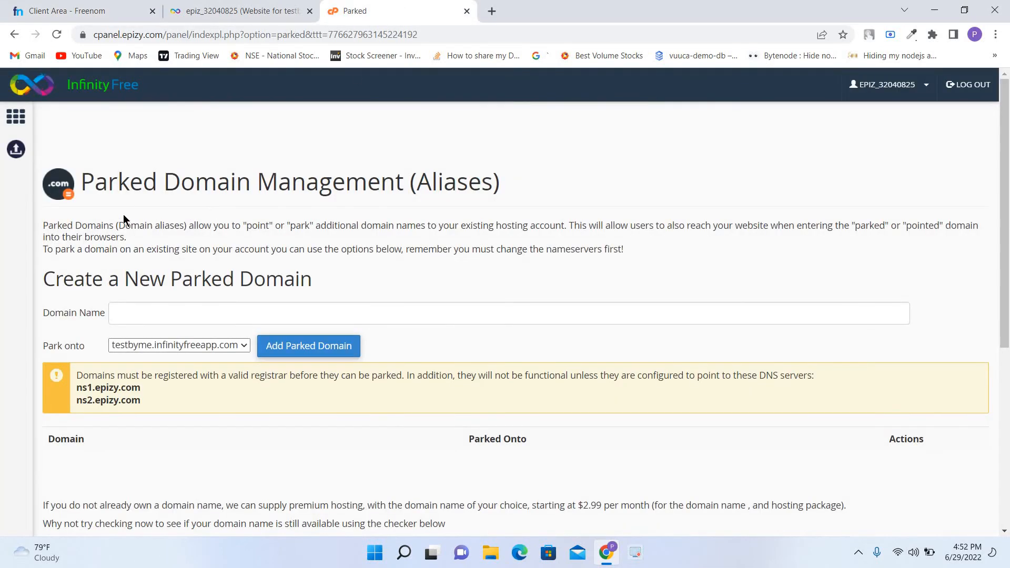
{"action": "left_click_drag", "start_coordinate": [77, 388], "coordinate": [143, 391]}
{"action": "left_click", "coordinate": [84, 387]}
{"action": "left_click_drag", "start_coordinate": [77, 388], "coordinate": [141, 390]}
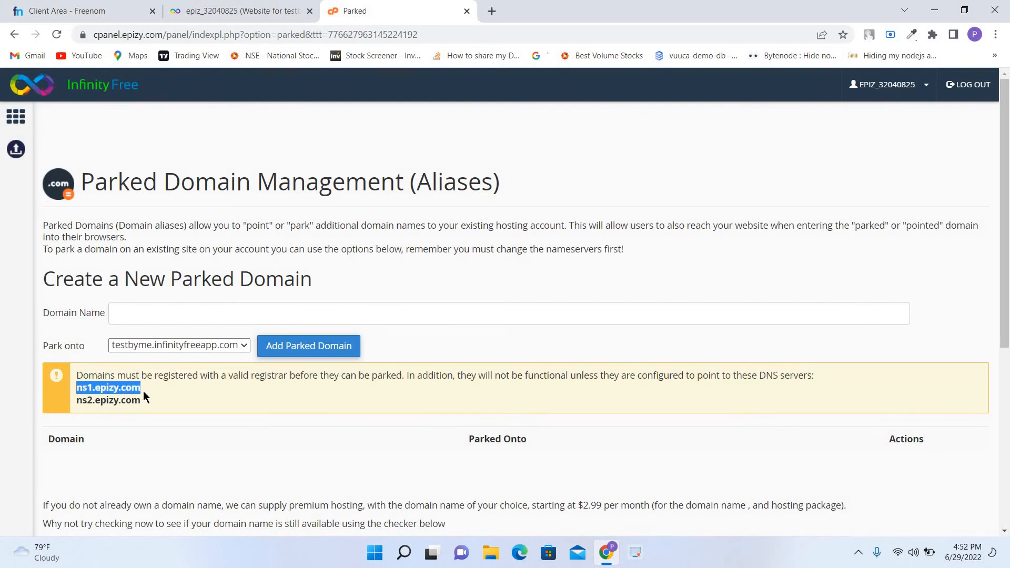
{"action": "key", "text": "ctrl+1"}
{"action": "left_click", "coordinate": [427, 297]}
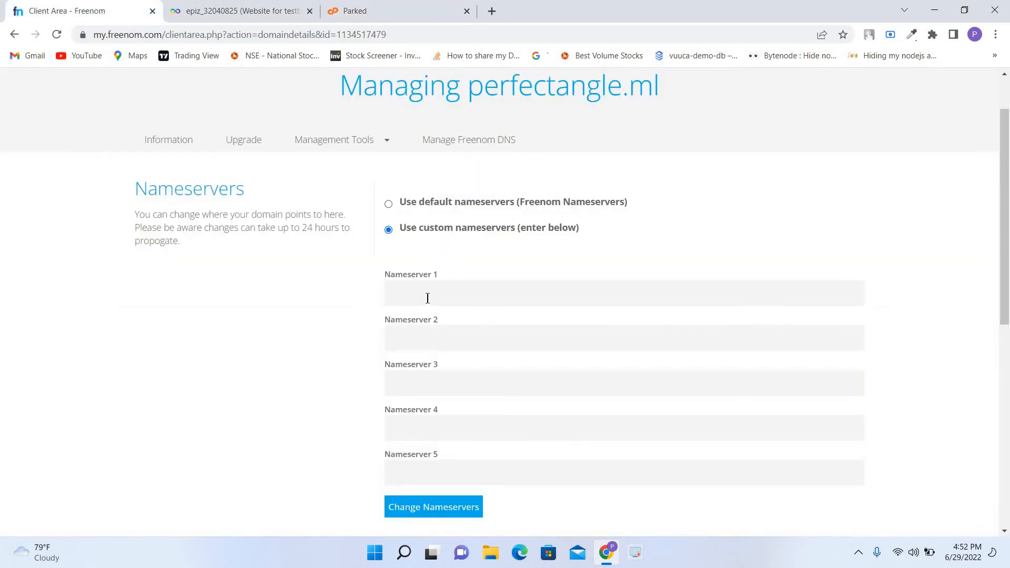
{"action": "type", "text": "ns1.epizy.com"}
Copy ns2.epizy.com from the InfinityFree parked domain page and enter it as Nameserver 2 for perfectangle.ml on Freenom
{"action": "key", "text": "ctrl+3"}
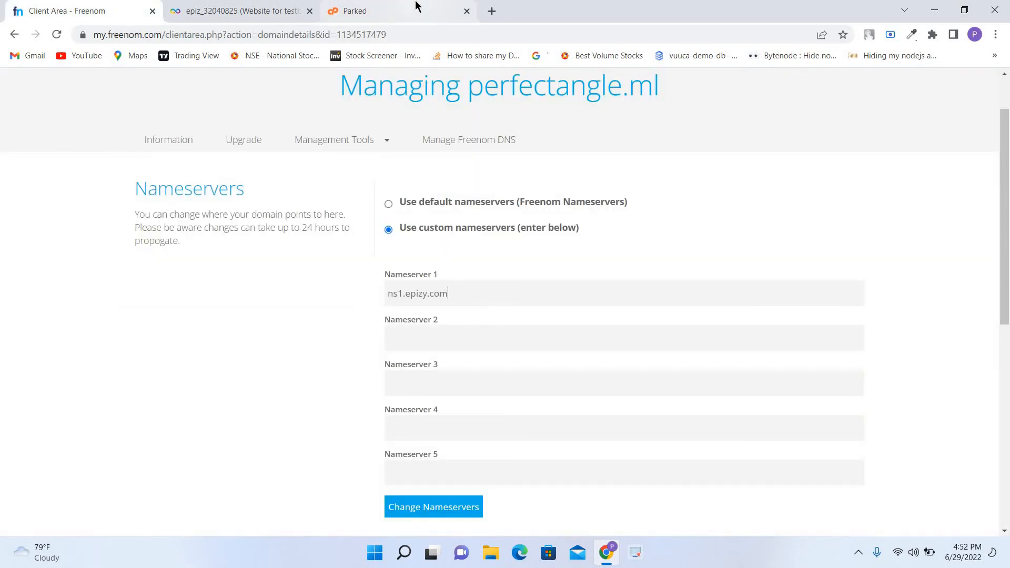
{"action": "left_click_drag", "start_coordinate": [76, 401], "coordinate": [132, 402]}
{"action": "right_click", "coordinate": [131, 401]}
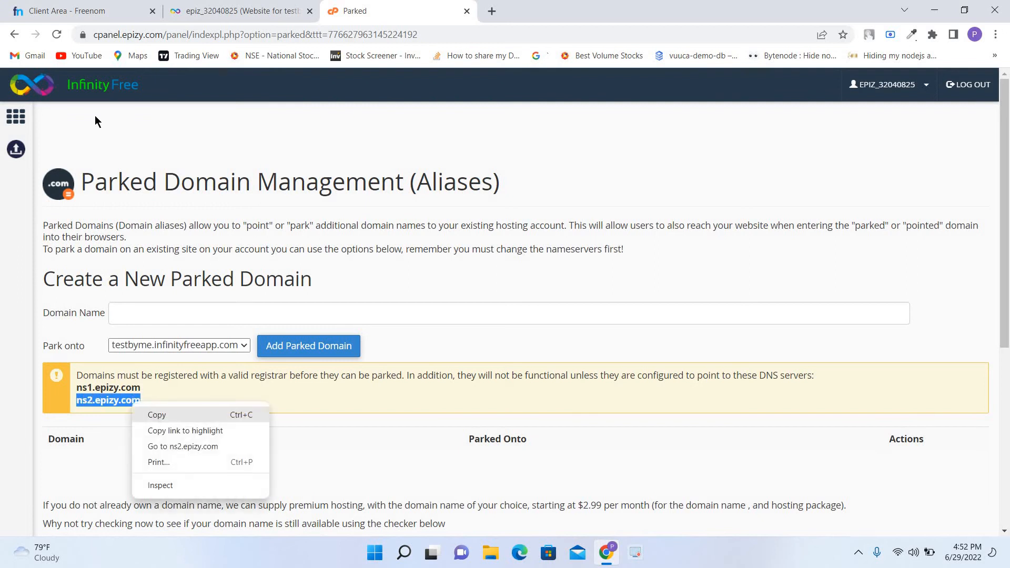
{"action": "left_click", "coordinate": [156, 413]}
{"action": "left_click", "coordinate": [84, 11]}
{"action": "left_click", "coordinate": [434, 336]}
{"action": "key", "text": "ctrl+v"}
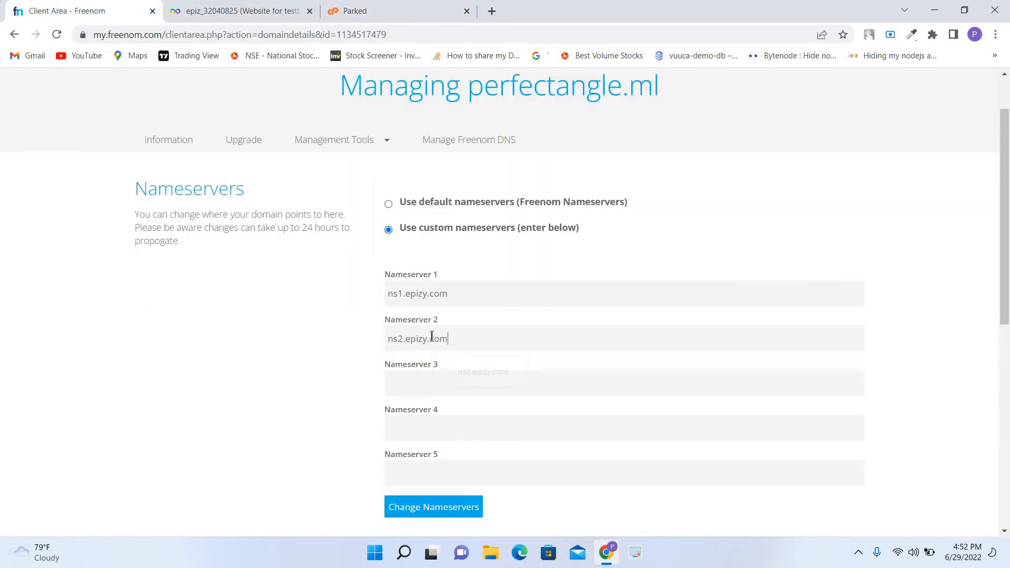
Submit the custom nameserver changes for perfectangle.ml and check the save message
{"action": "scroll", "coordinate": [331, 381], "scroll_direction": "down", "scroll_amount": 4}
{"action": "left_click", "coordinate": [431, 318]}
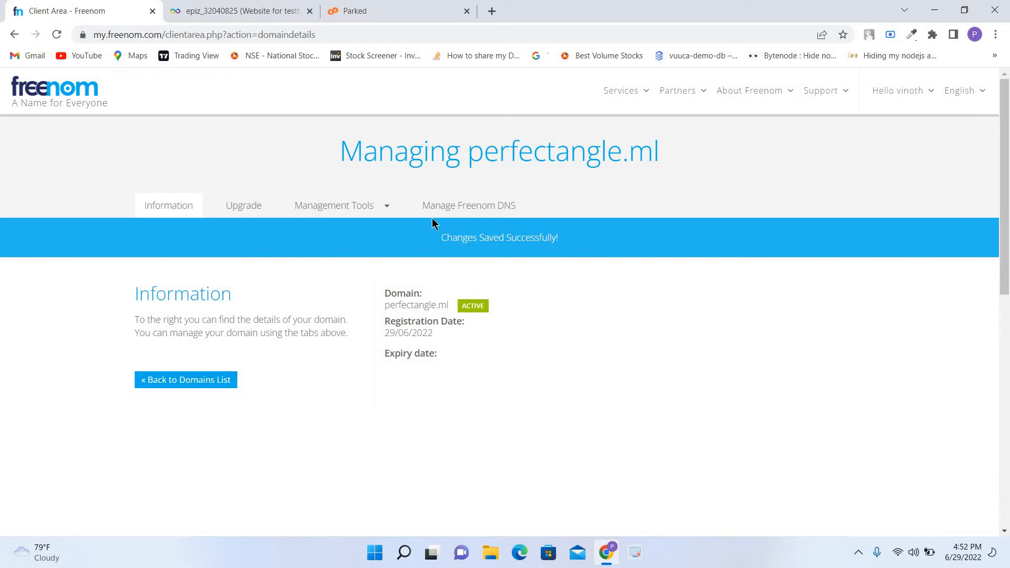
{"action": "left_click_drag", "start_coordinate": [441, 238], "coordinate": [562, 244]}
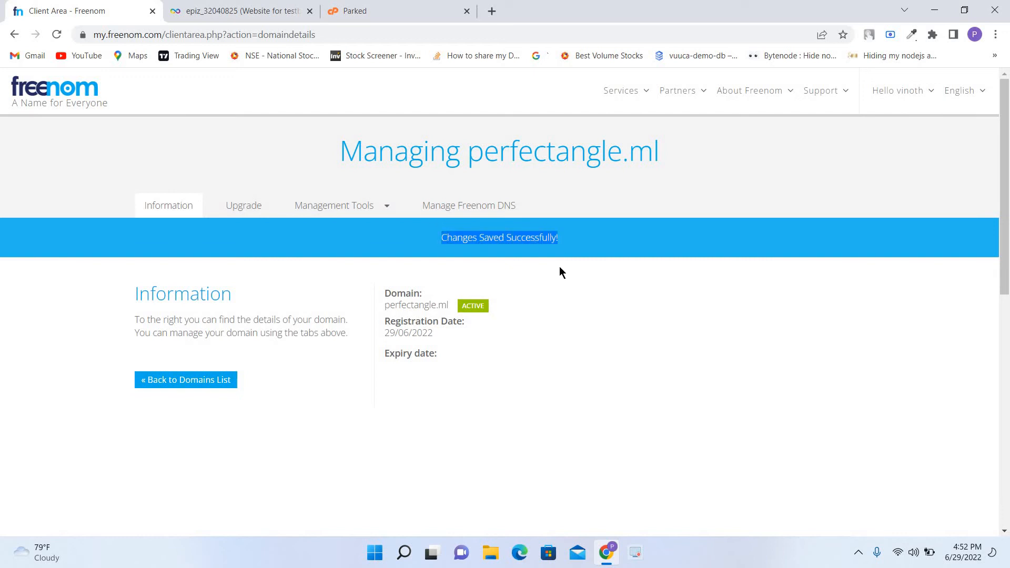
Copy perfectangle.ml from its Freenom details page and enter it as the domain name of a new parked domain on InfinityFree
{"action": "left_click", "coordinate": [368, 9]}
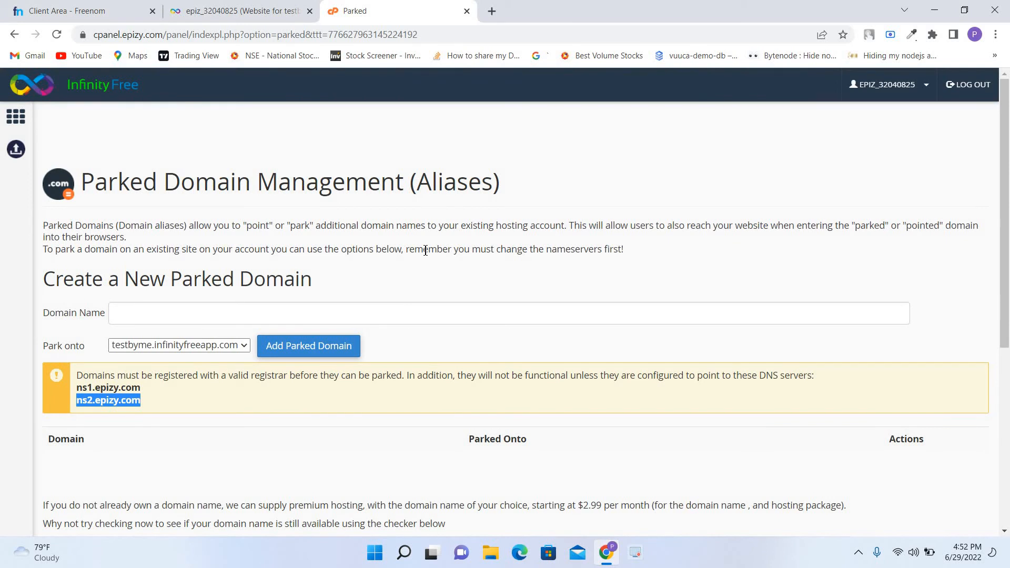
{"action": "left_click", "coordinate": [39, 6]}
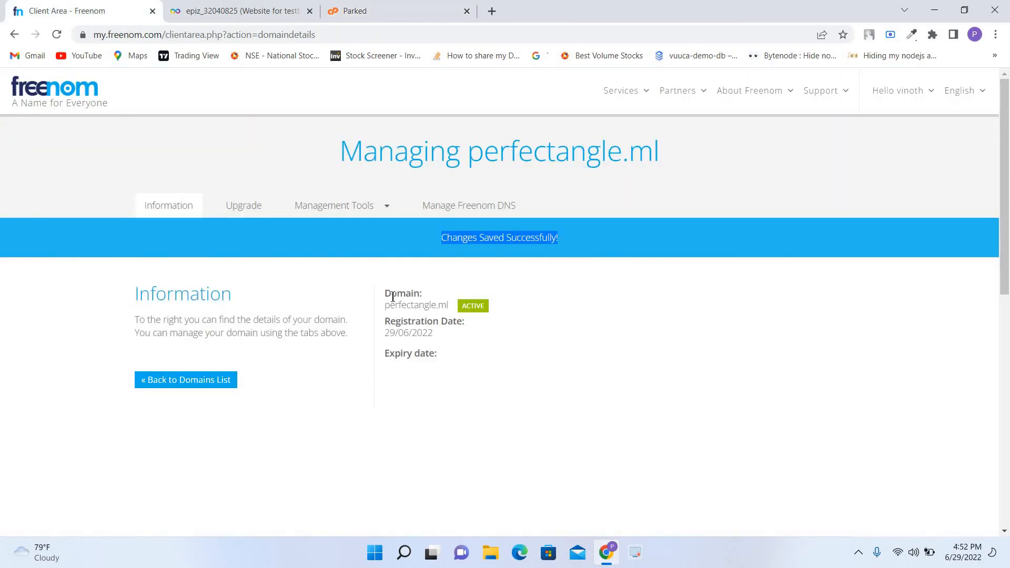
{"action": "left_click_drag", "start_coordinate": [384, 305], "coordinate": [450, 306]}
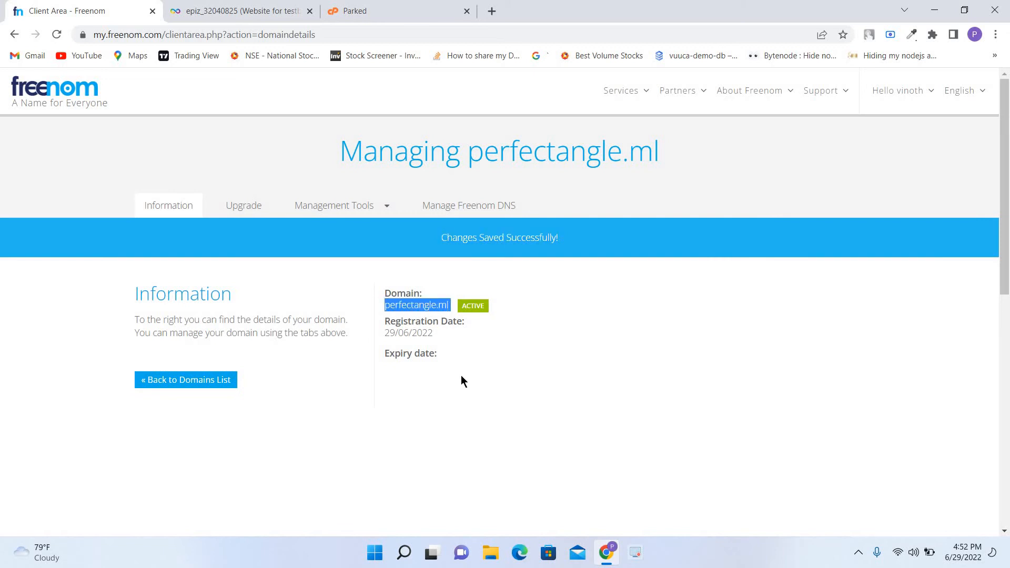
{"action": "right_click", "coordinate": [439, 312]}
{"action": "left_click", "coordinate": [448, 318]}
{"action": "left_click", "coordinate": [353, 7]}
{"action": "left_click", "coordinate": [180, 307]}
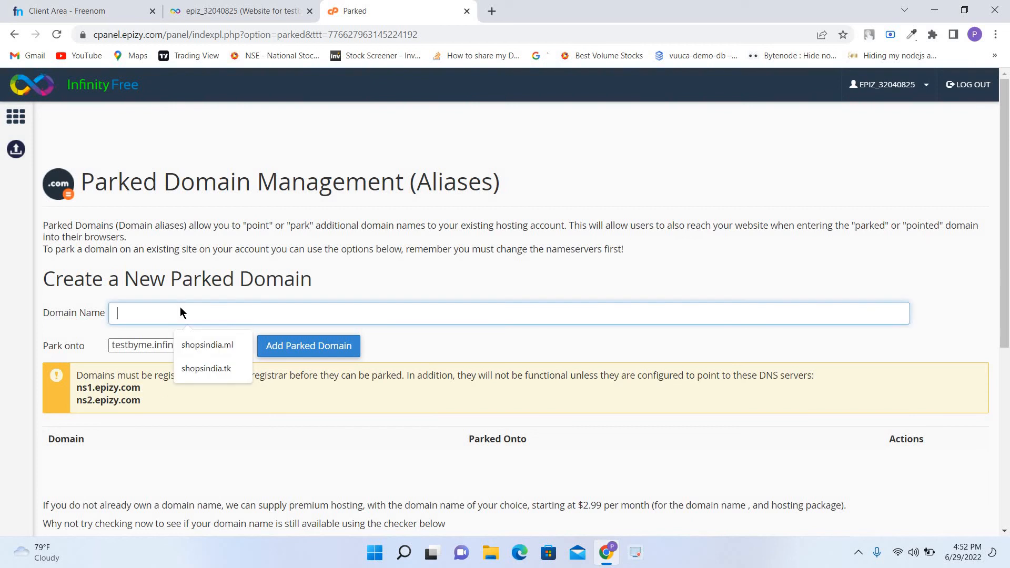
{"action": "right_click", "coordinate": [180, 307]}
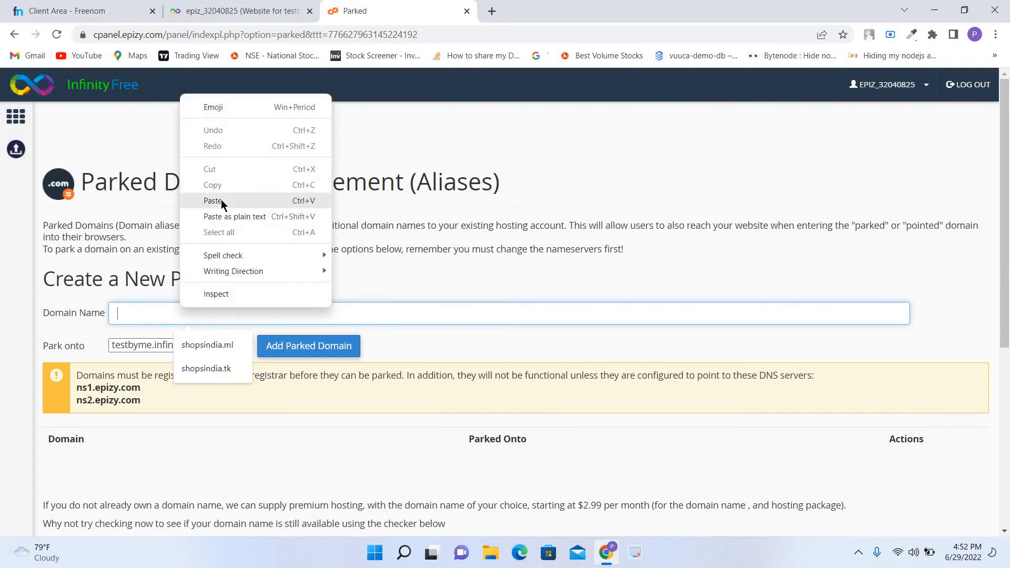
{"action": "left_click", "coordinate": [221, 200]}
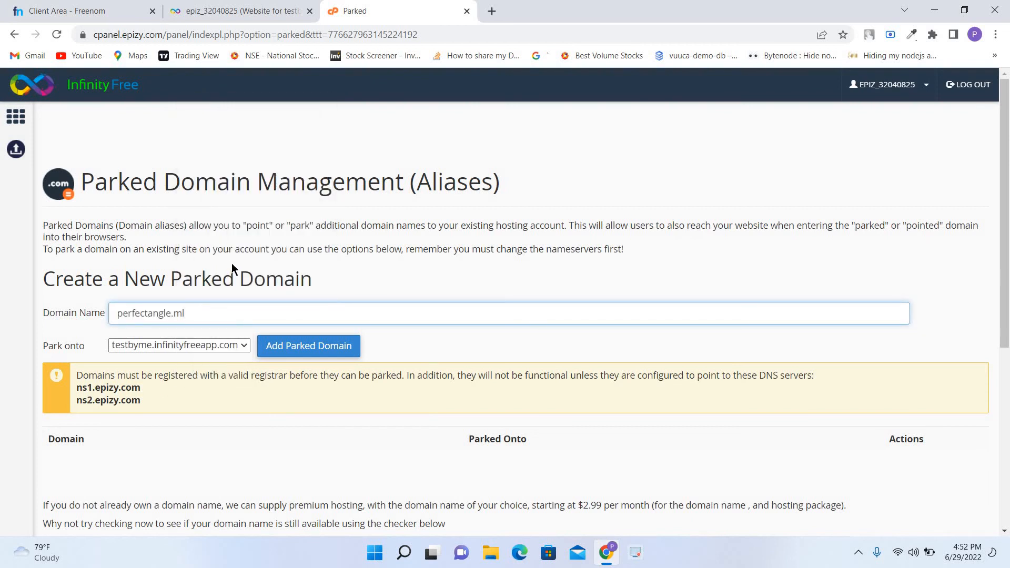
Park perfectangle.ml onto testbyme.infinityfreeapp.com and add the parked domain
{"action": "left_click", "coordinate": [108, 8]}
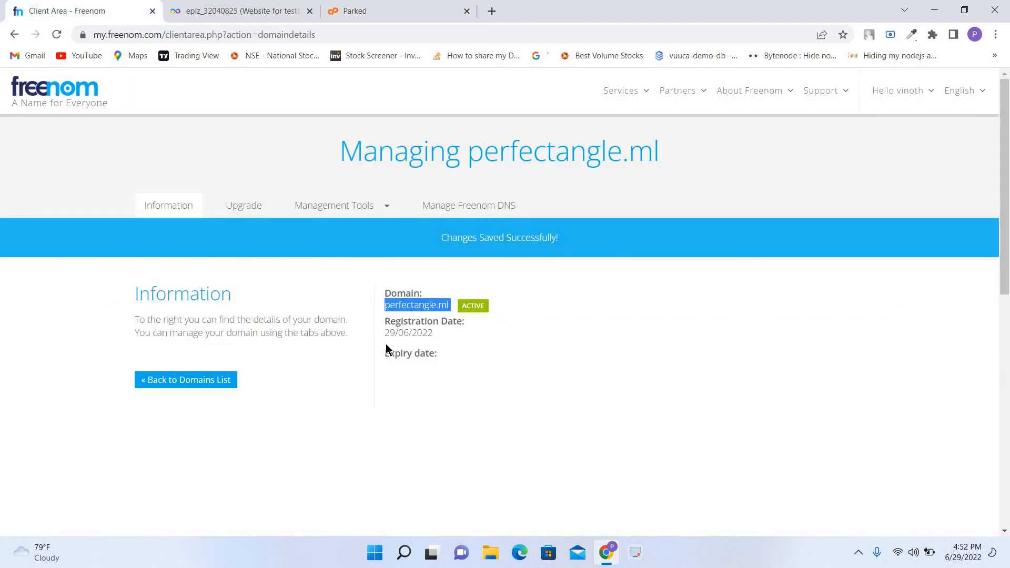
{"action": "left_click", "coordinate": [383, 8]}
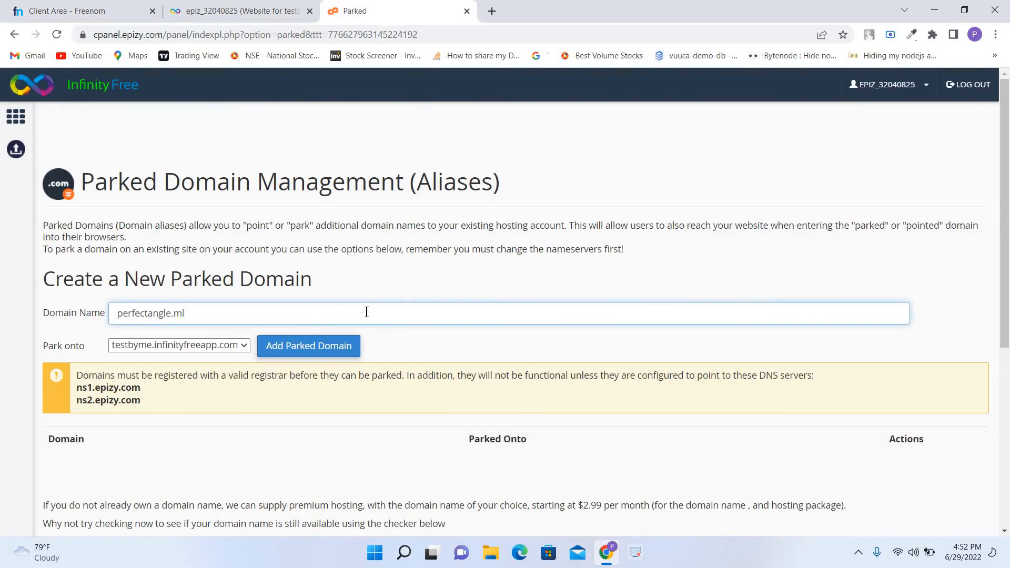
{"action": "left_click", "coordinate": [235, 346]}
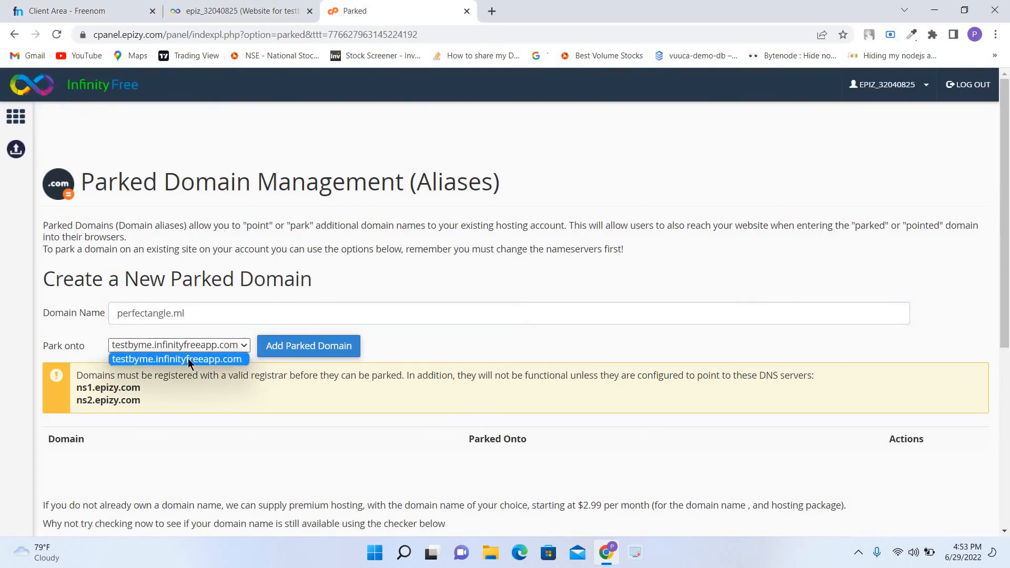
{"action": "left_click", "coordinate": [153, 358]}
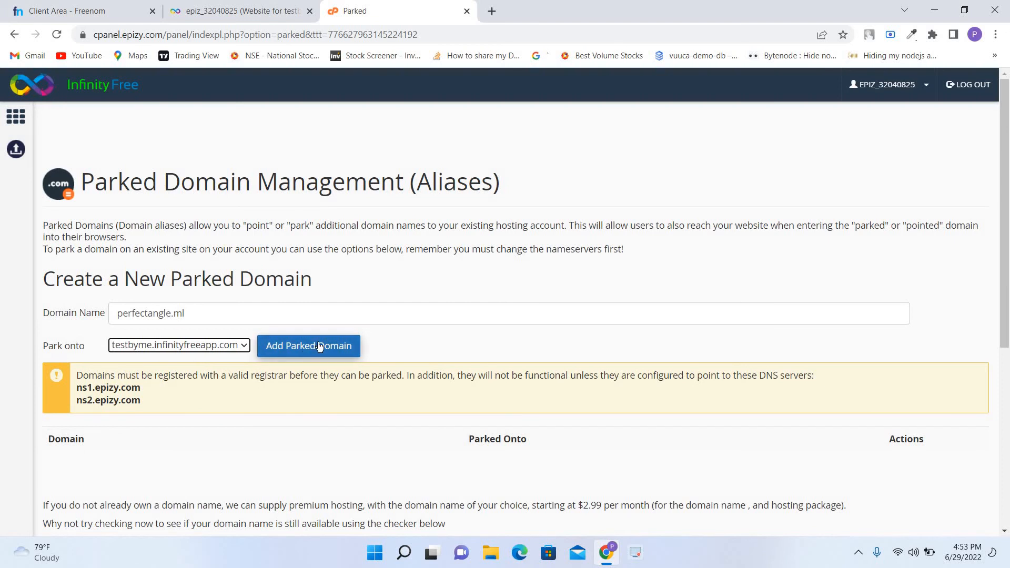
{"action": "left_click_drag", "start_coordinate": [185, 313], "coordinate": [110, 312]}
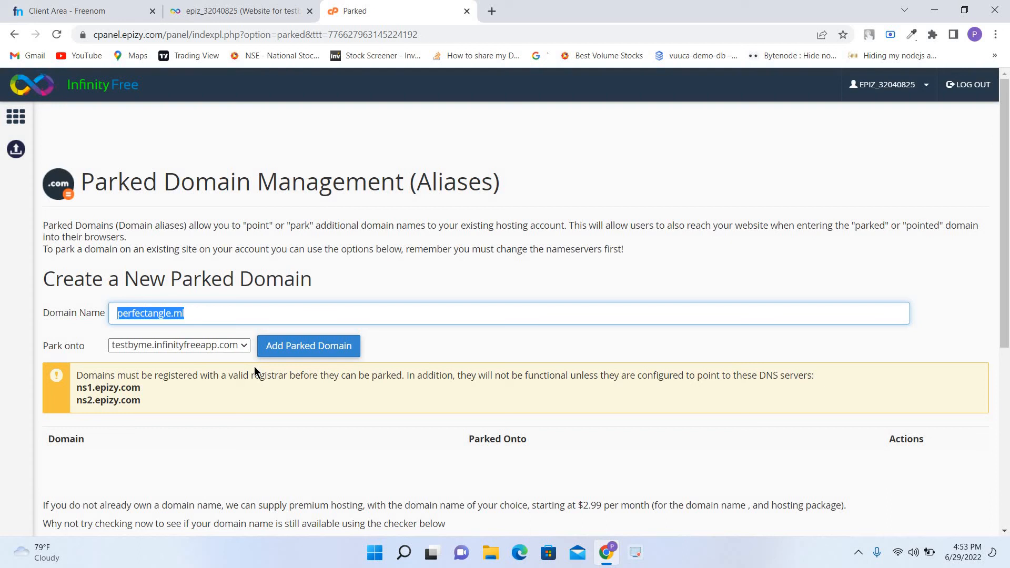
{"action": "left_click", "coordinate": [301, 348]}
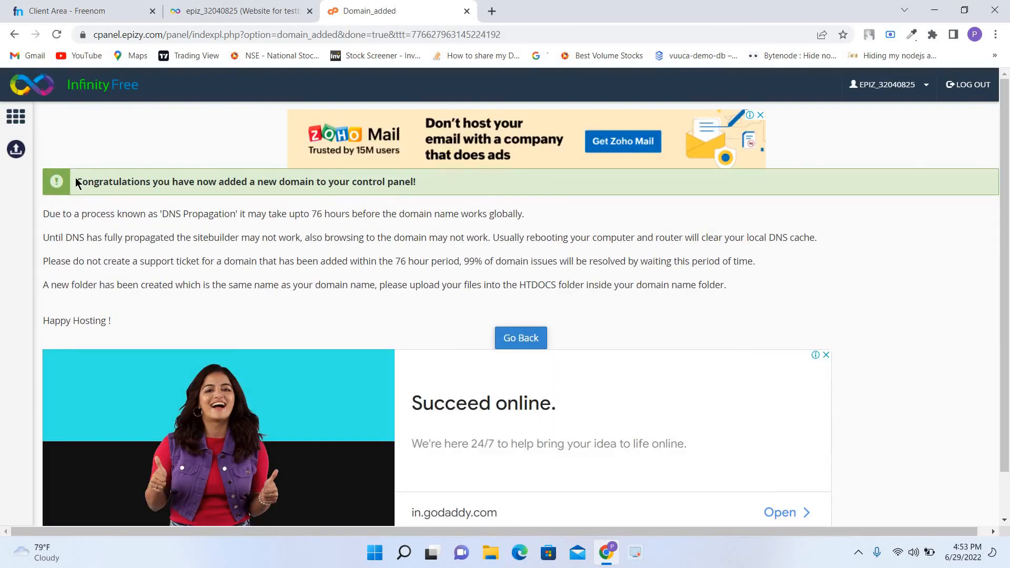
Read the domain-added message, check the parked domain list and return to the control panel home page
{"action": "left_click_drag", "start_coordinate": [76, 182], "coordinate": [153, 184]}
{"action": "left_click", "coordinate": [225, 188]}
{"action": "left_click_drag", "start_coordinate": [77, 182], "coordinate": [431, 188]}
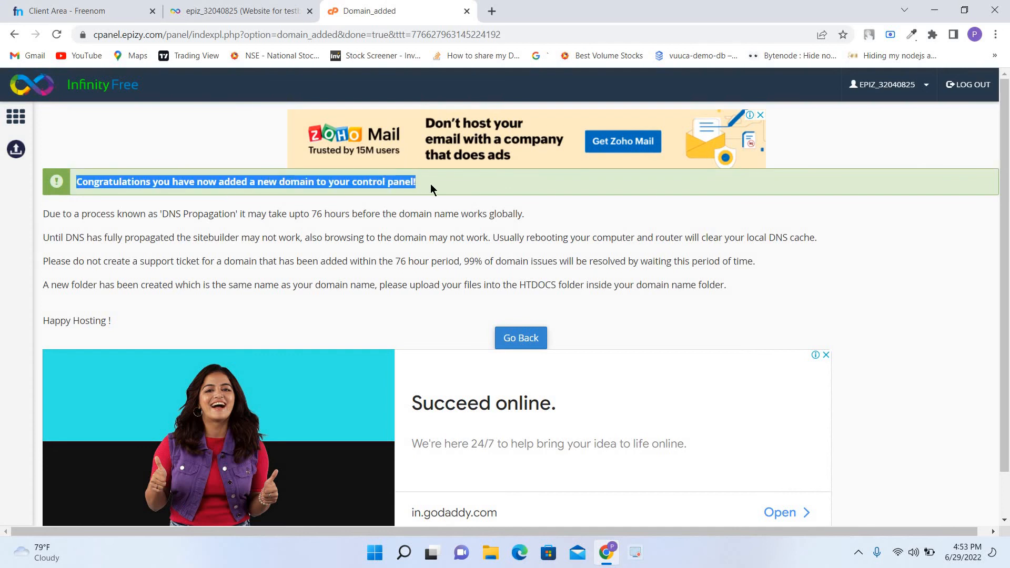
{"action": "left_click", "coordinate": [522, 340]}
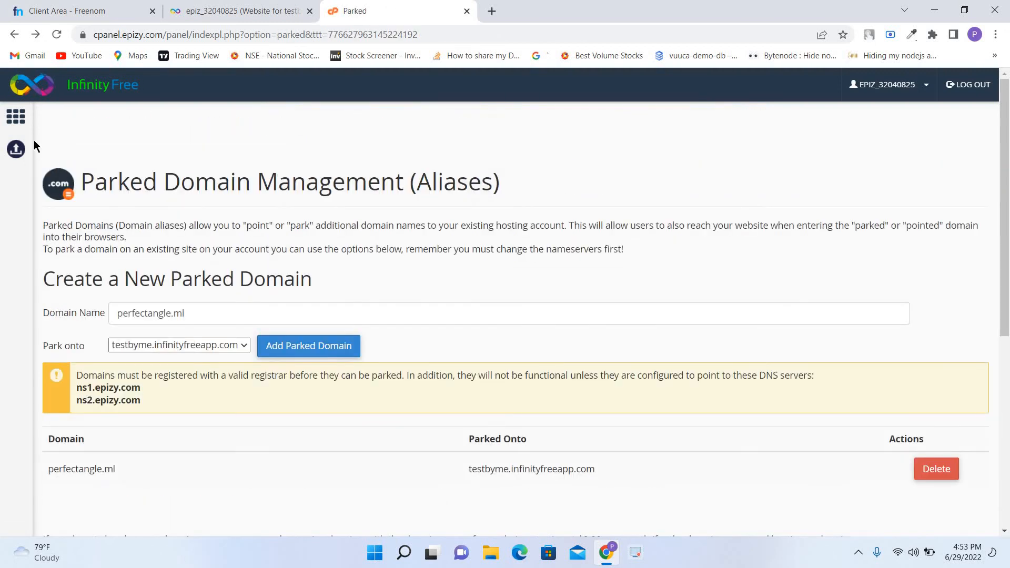
{"action": "left_click", "coordinate": [21, 127]}
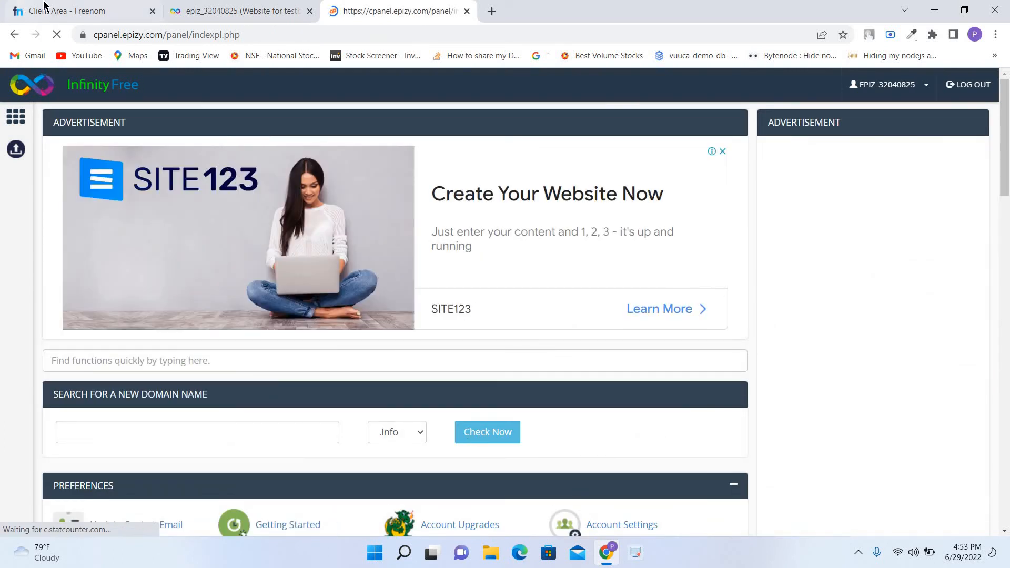
Copy perfectangle.ml from Freenom and open it in a new browser tab to view the hosted site
{"action": "left_click", "coordinate": [44, 6]}
{"action": "right_click", "coordinate": [412, 307]}
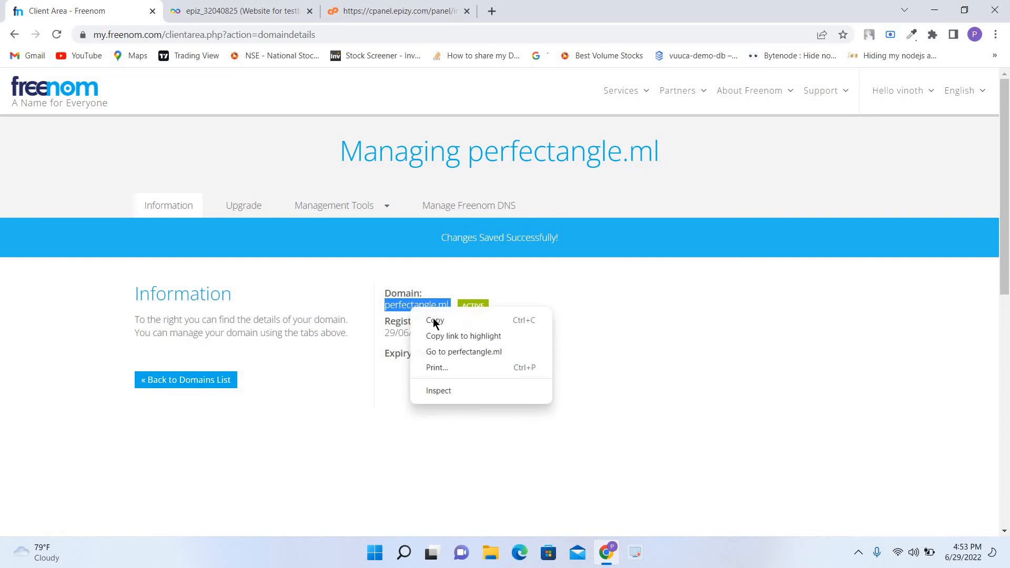
{"action": "left_click", "coordinate": [434, 320]}
{"action": "left_click", "coordinate": [492, 10]}
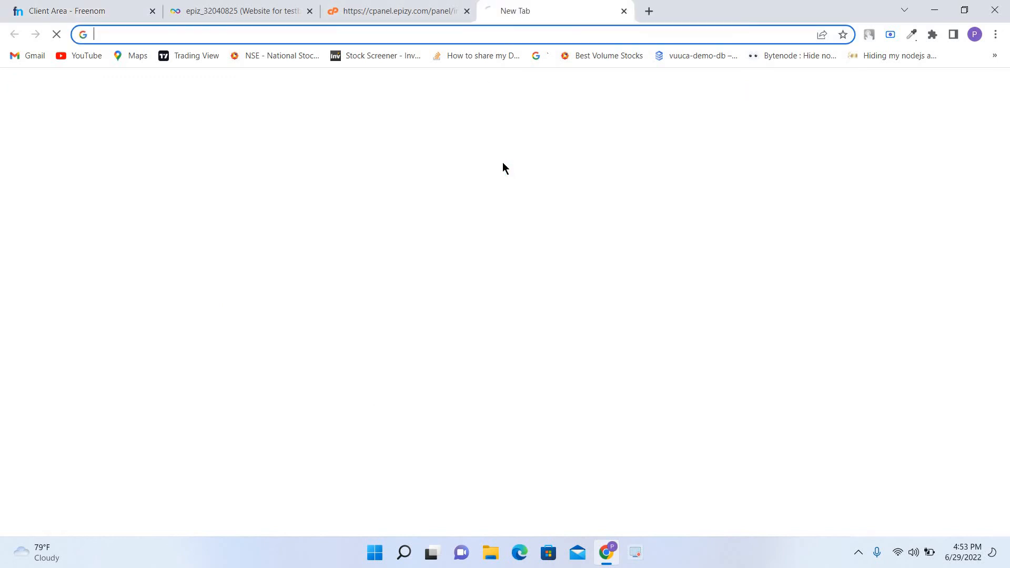
{"action": "key", "text": "ctrl+v"}
{"action": "key", "text": "Return"}
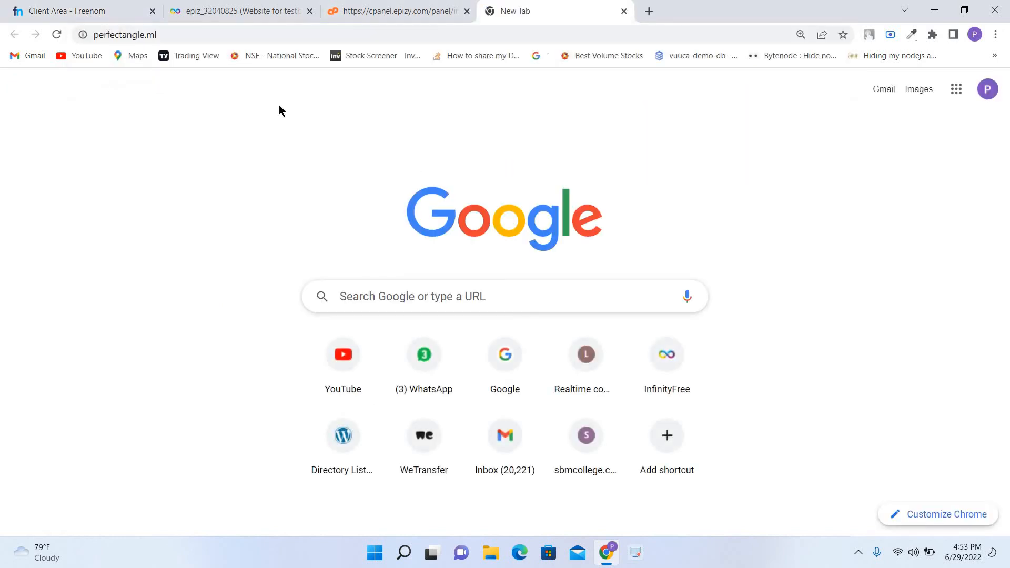
{"action": "left_click", "coordinate": [192, 34]}
{"action": "key", "text": "Return"}
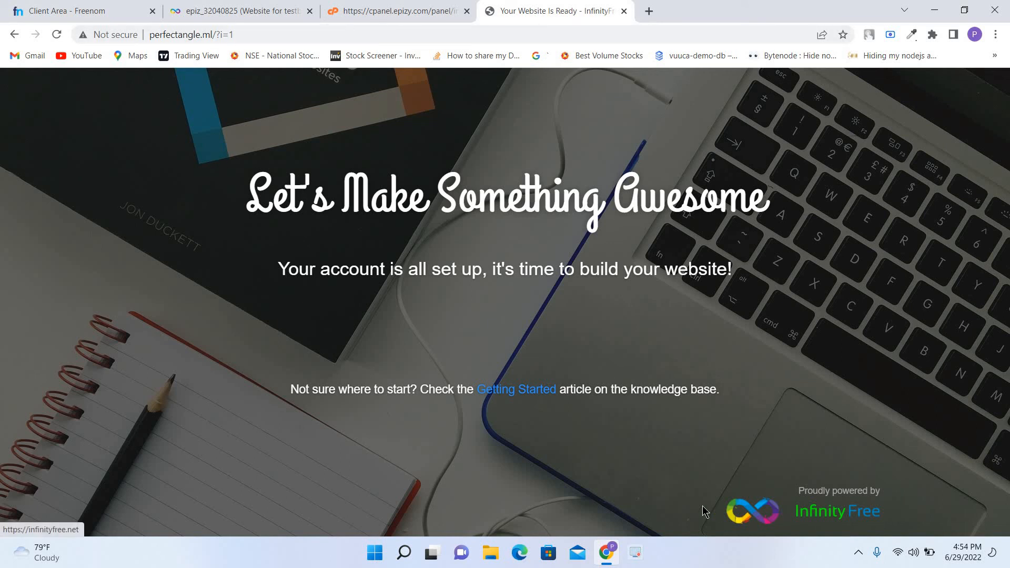
{"action": "left_click_drag", "start_coordinate": [702, 506], "coordinate": [884, 514]}
{"action": "left_click", "coordinate": [905, 508]}
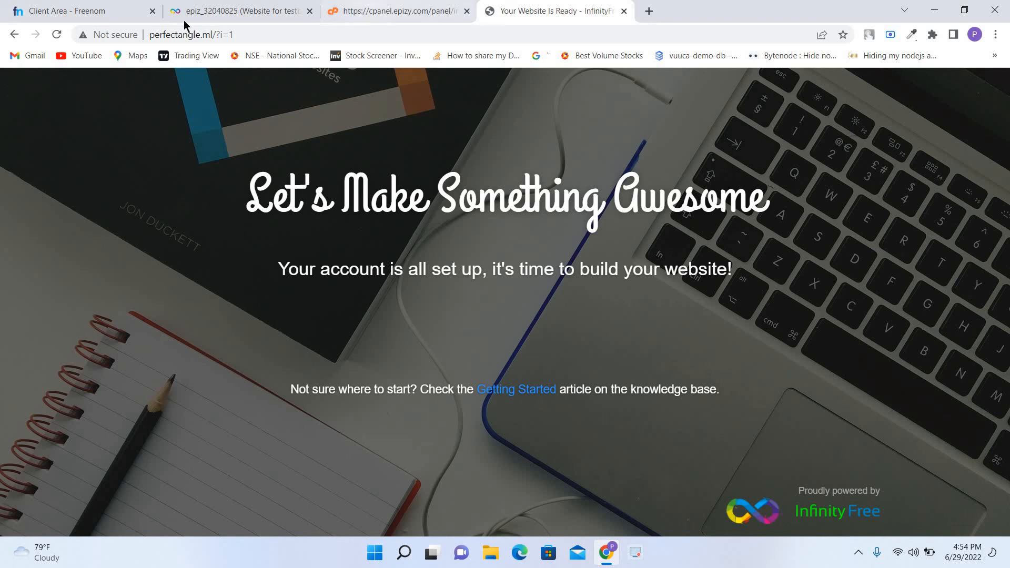
{"action": "left_click", "coordinate": [112, 36]}
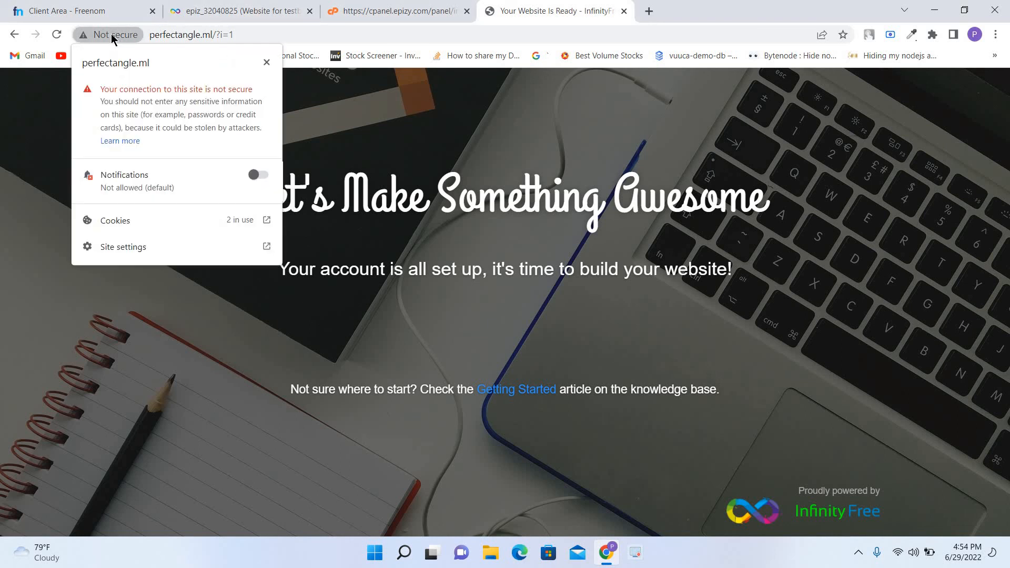
{"action": "left_click", "coordinate": [112, 36]}
{"action": "left_click", "coordinate": [159, 37]}
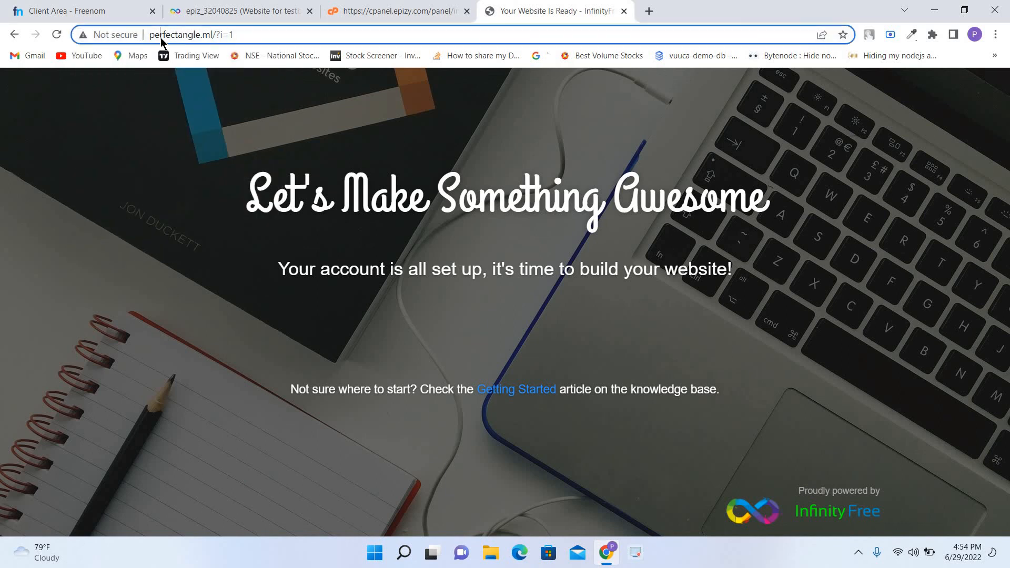
{"action": "key", "text": "Home"}
{"action": "type", "text": "https:/"}
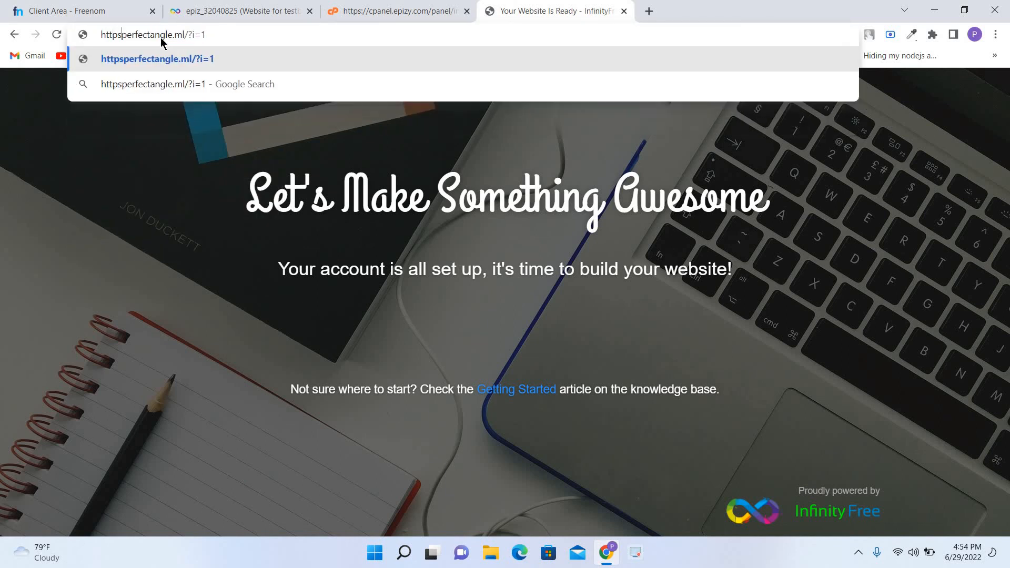
{"action": "type", "text": "/"}
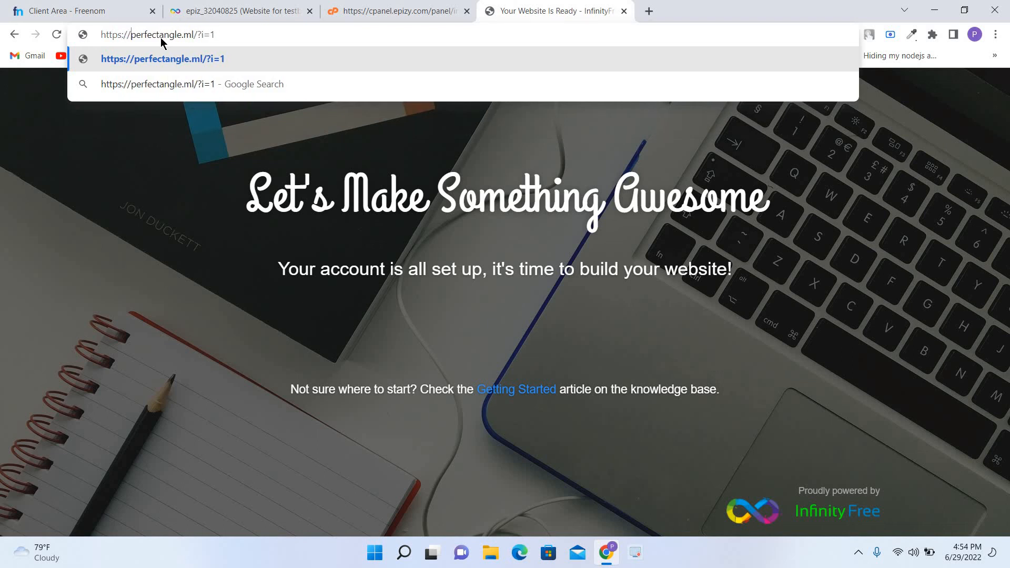
{"action": "key", "text": "Return"}
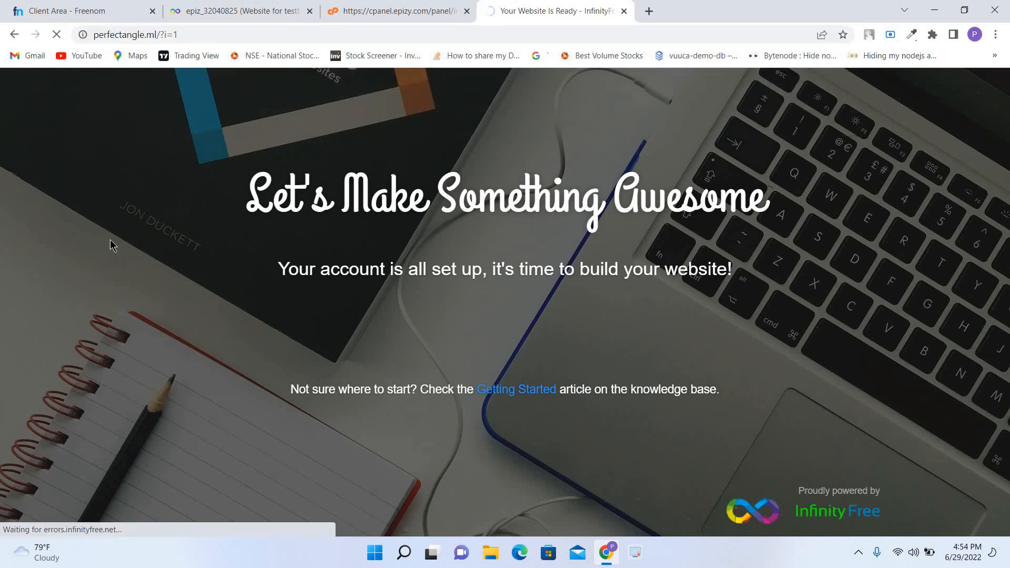